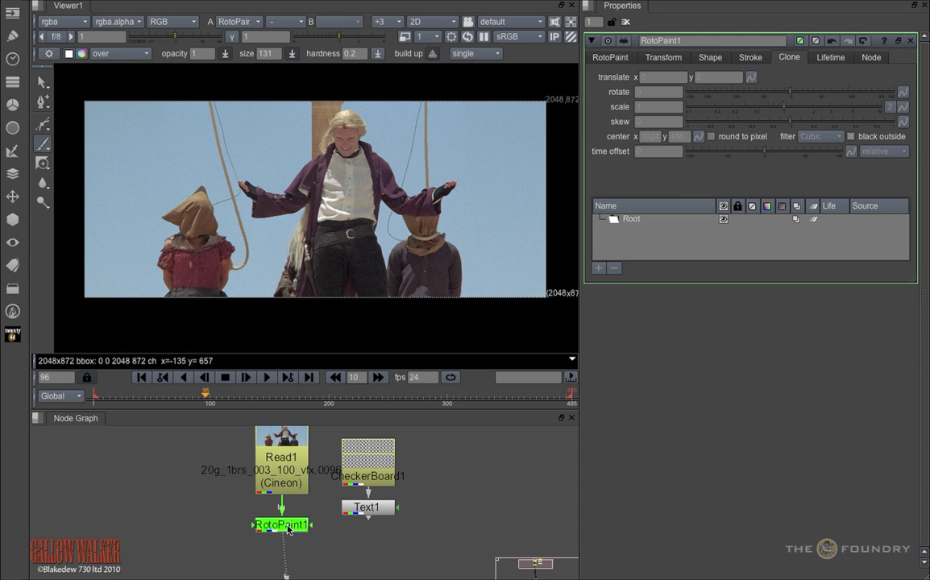
pyautogui.moveTo(288, 525); pyautogui.dragTo(294, 525)
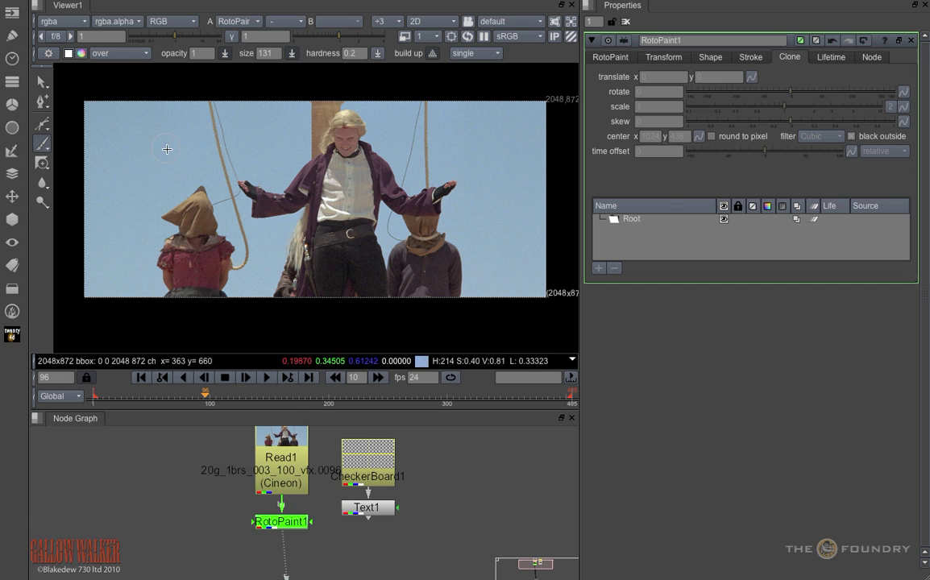
pyautogui.click(47, 150)
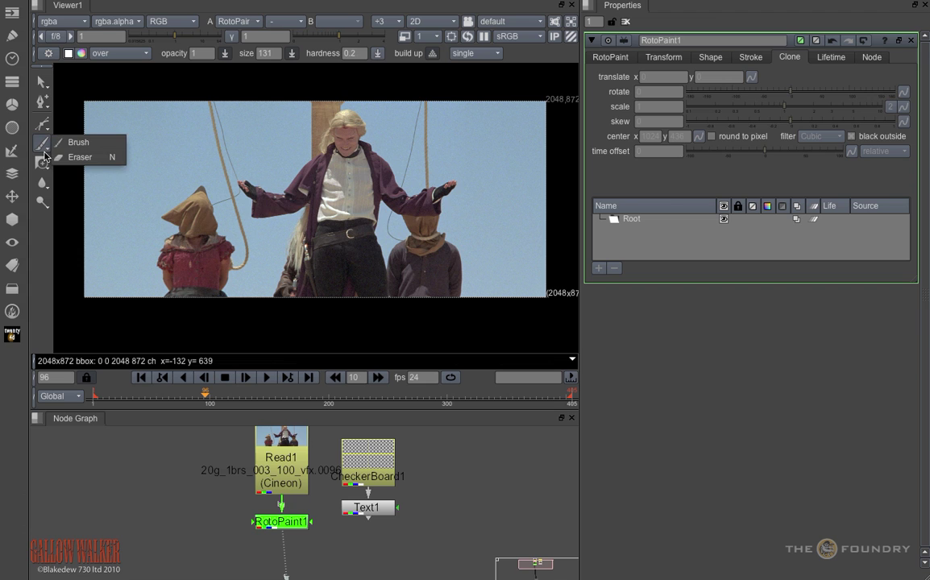
pyautogui.click(45, 163)
pyautogui.click(45, 167)
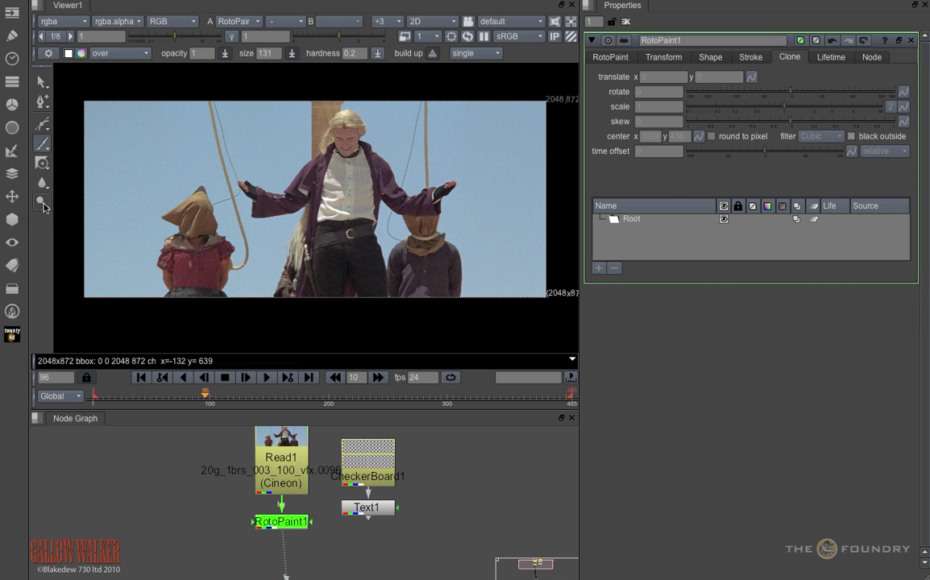
pyautogui.click(44, 207)
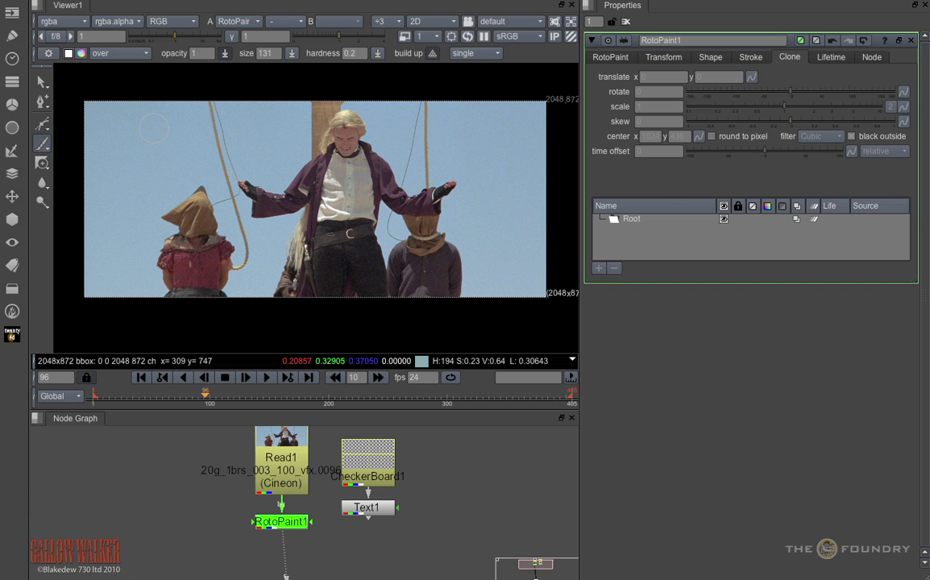
# Step: Paint three vertical white brush strokes side by side over the sky and the hooded figure beside the loose noose
pyautogui.moveTo(153, 127); pyautogui.dragTo(149, 229)
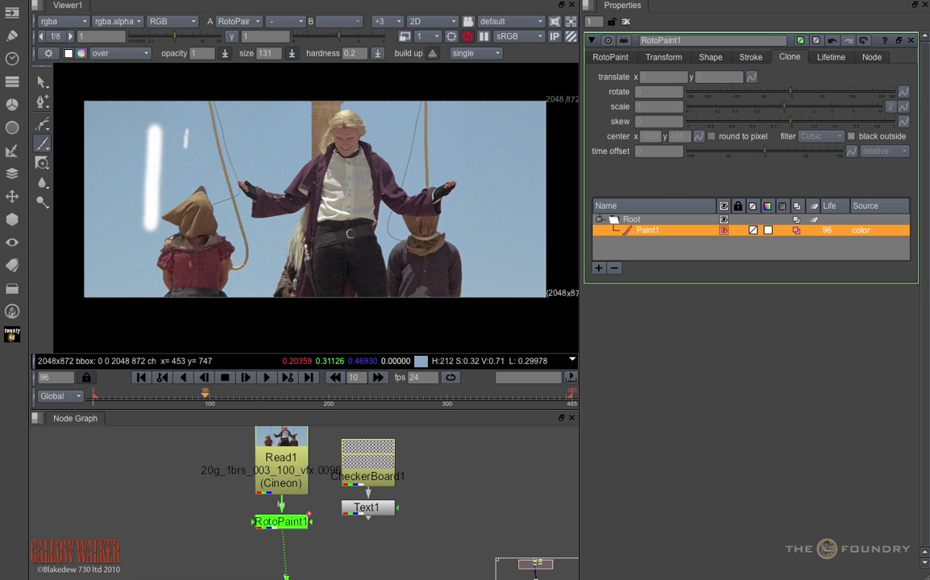
pyautogui.moveTo(185, 139); pyautogui.dragTo(184, 247)
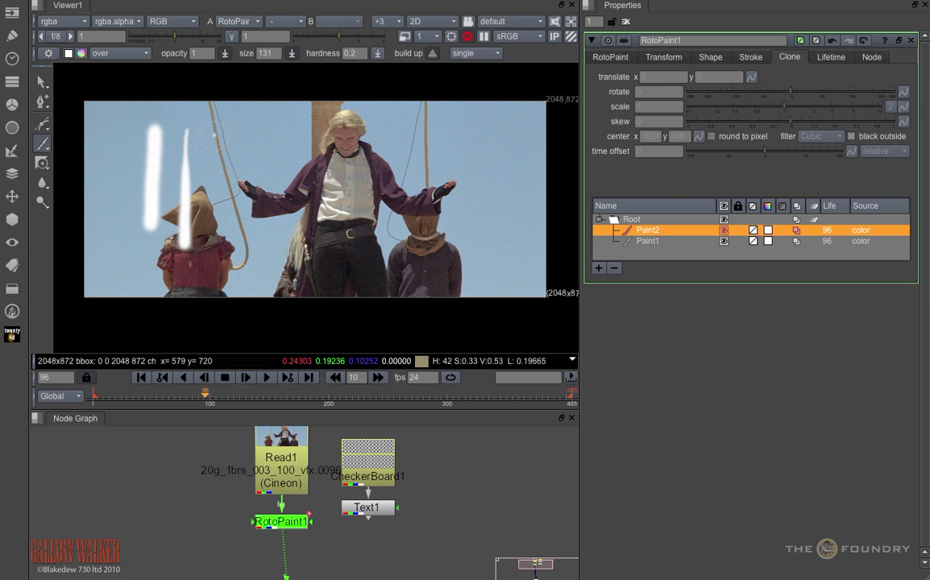
pyautogui.moveTo(214, 177); pyautogui.dragTo(212, 248)
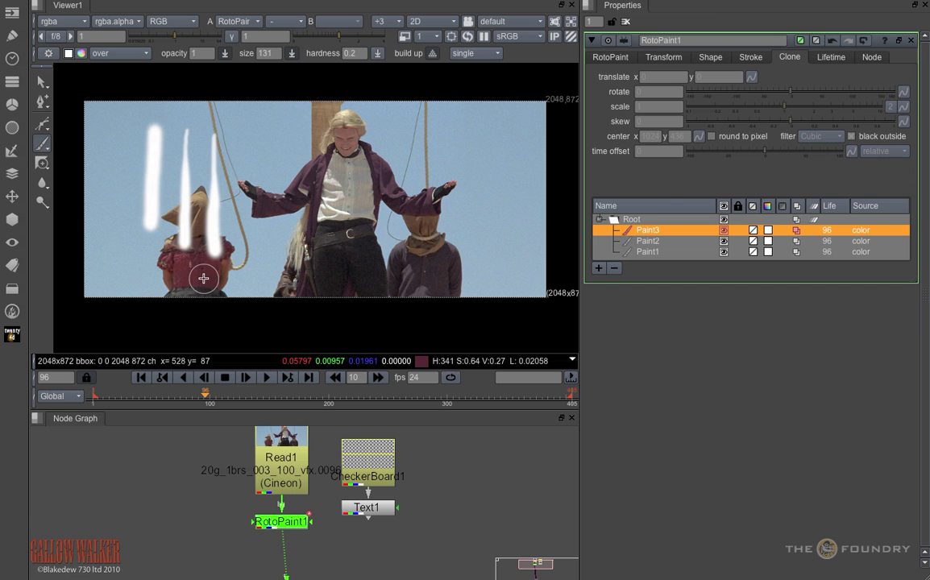
# Step: Enlarge the Eraser to size 161 and erase two horizontal bands across the three white strokes
pyautogui.click(43, 149)
pyautogui.click(75, 156)
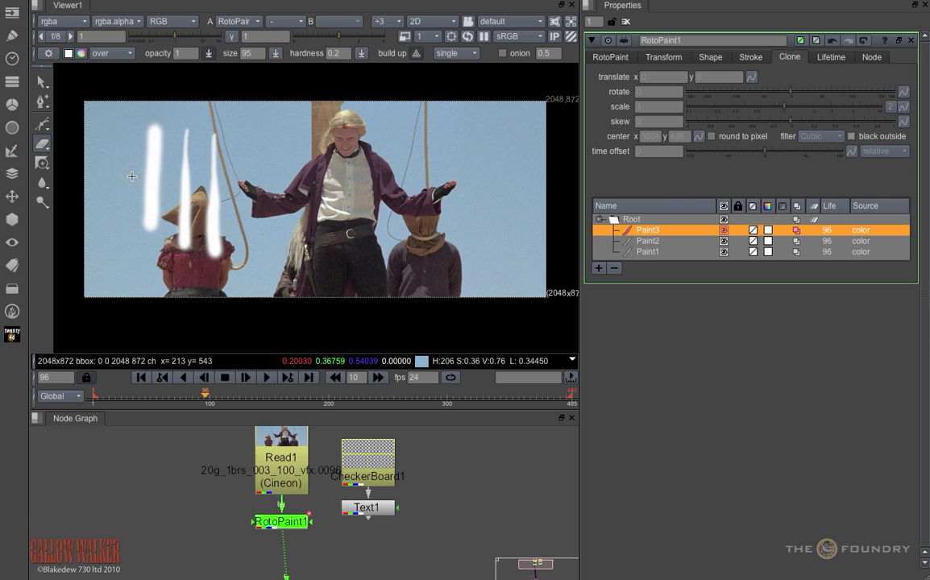
pyautogui.moveTo(132, 175)
pyautogui.keyDown('shift'); pyautogui.mouseDown()
pyautogui.moveTo(218, 174)
pyautogui.moveTo(221, 205)
pyautogui.moveTo(127, 209)
pyautogui.mouseUp(); pyautogui.keyUp('shift')
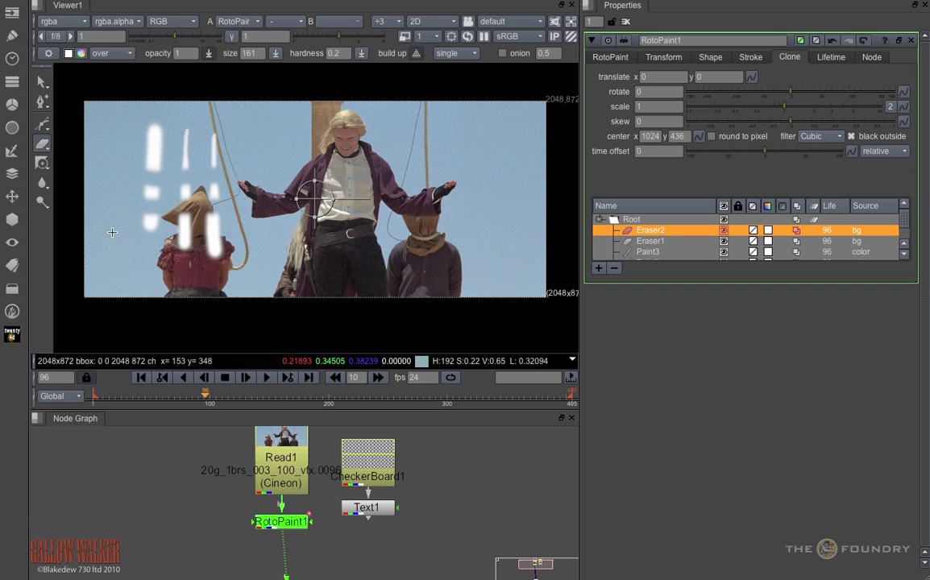
# Step: Set the Brush colour to pink-violet (R 0.852, G 0.374, B 1) and paint a vertical stroke over the middle white one
pyautogui.rightClick(46, 149)
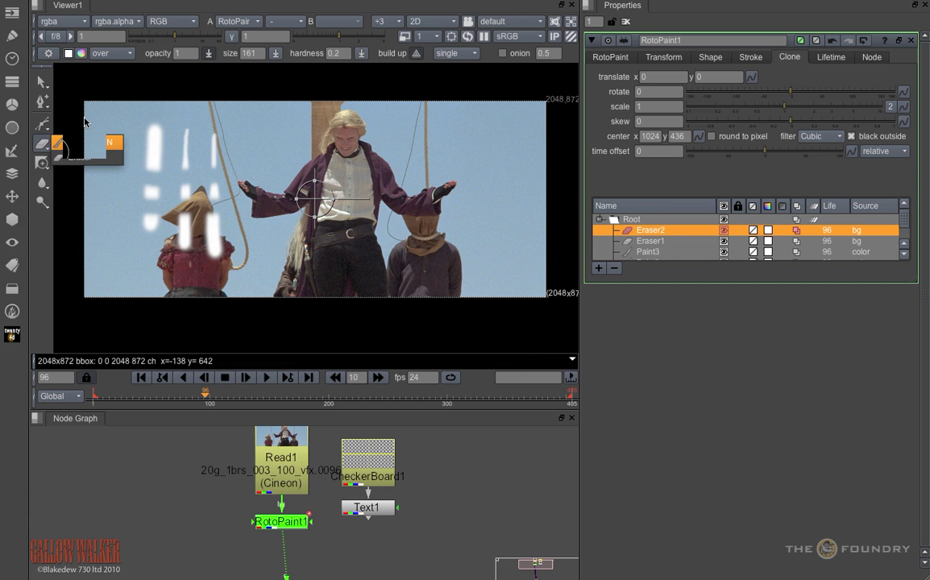
pyautogui.click(81, 53)
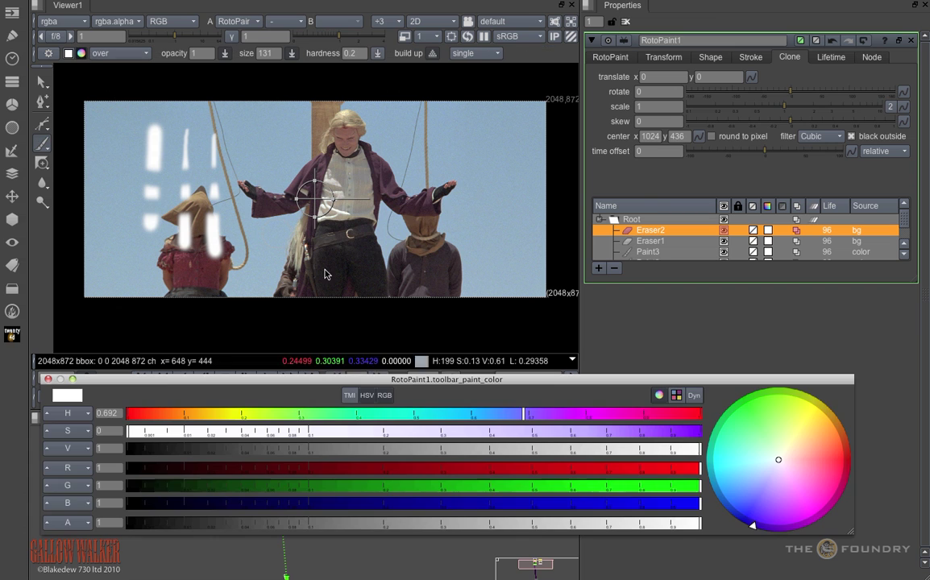
pyautogui.click(582, 433)
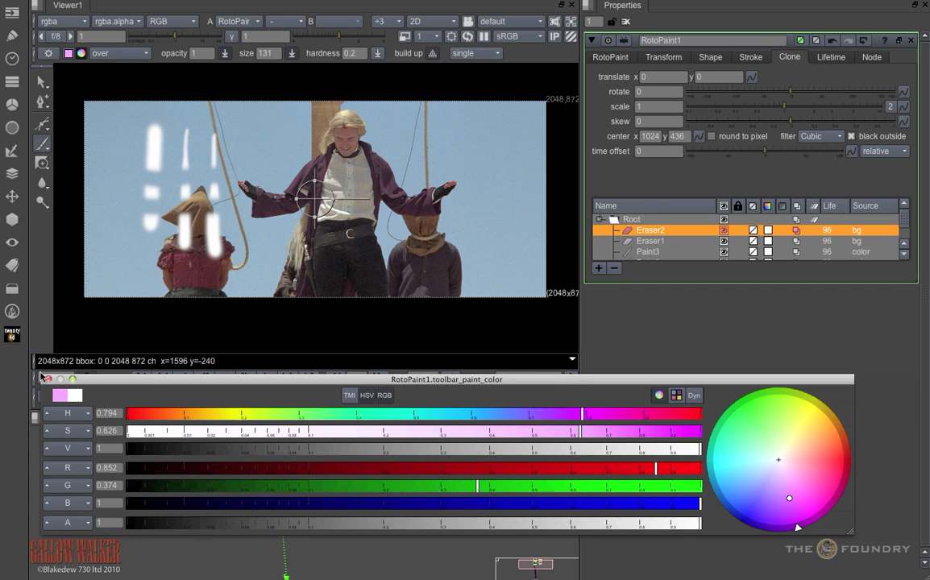
pyautogui.click(46, 379)
pyautogui.moveTo(185, 130)
pyautogui.mouseDown()
pyautogui.moveTo(168, 211)
pyautogui.moveTo(182, 232)
pyautogui.moveTo(177, 133)
pyautogui.mouseUp()
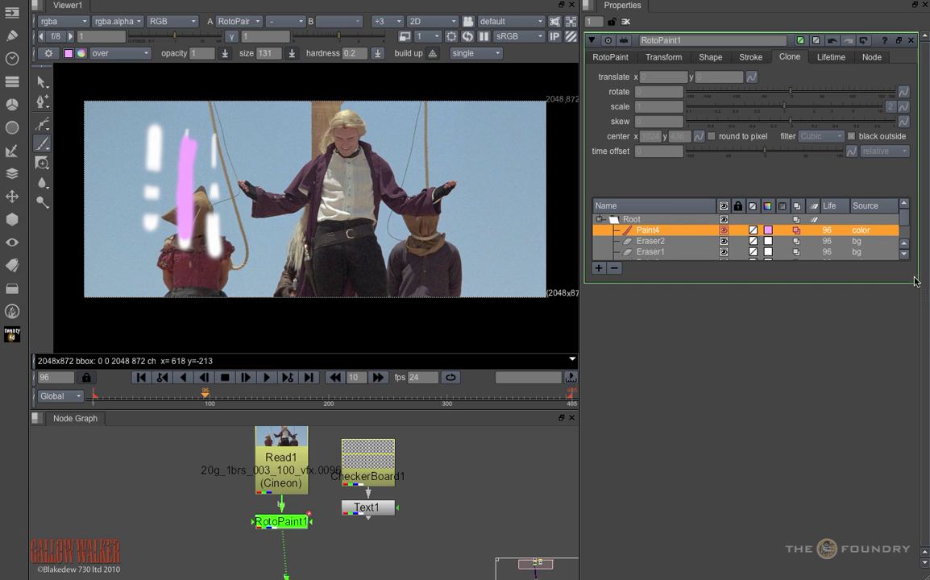
# Step: Enlarge the stroke list and move Paint4 below both eraser strokes and back to the top of the order
pyautogui.moveTo(914, 281)
pyautogui.mouseDown()
pyautogui.moveTo(924, 444)
pyautogui.moveTo(917, 503)
pyautogui.mouseUp()
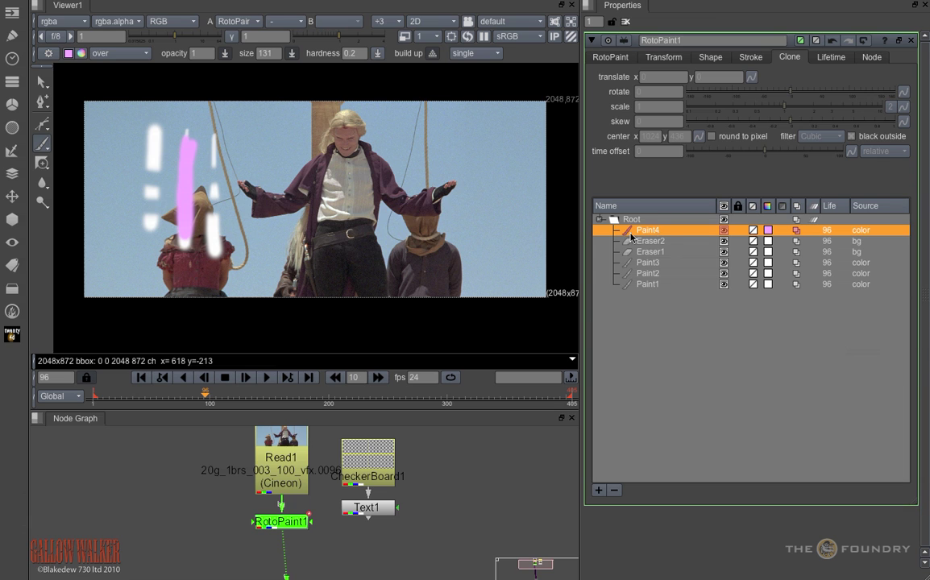
pyautogui.moveTo(653, 233); pyautogui.dragTo(649, 259)
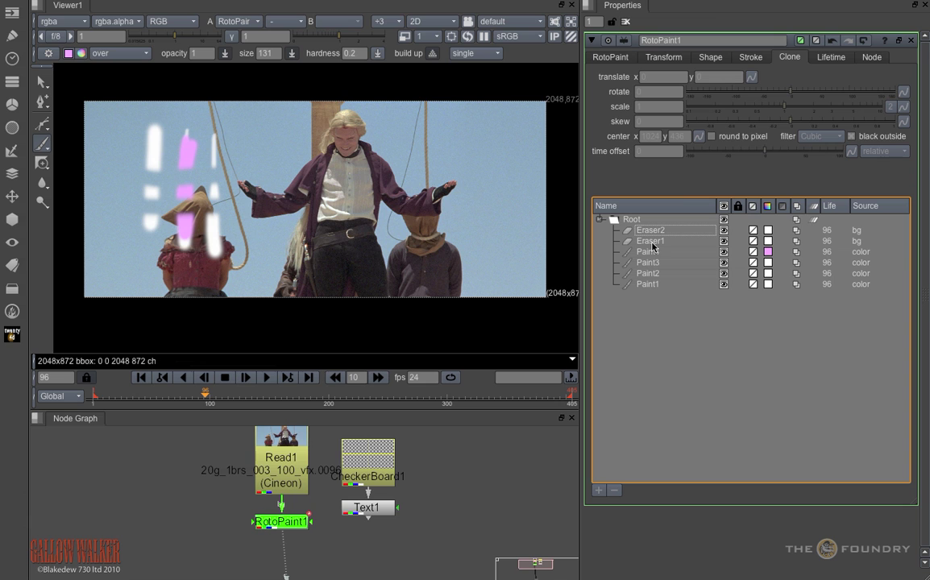
pyautogui.click(650, 252)
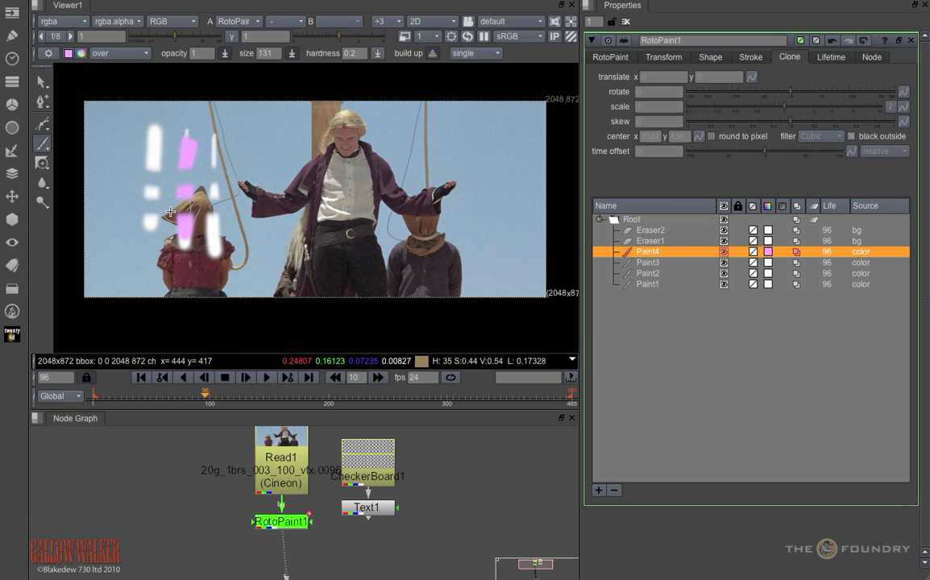
pyautogui.moveTo(654, 252)
pyautogui.mouseDown()
pyautogui.moveTo(651, 208)
pyautogui.moveTo(655, 233)
pyautogui.mouseUp()
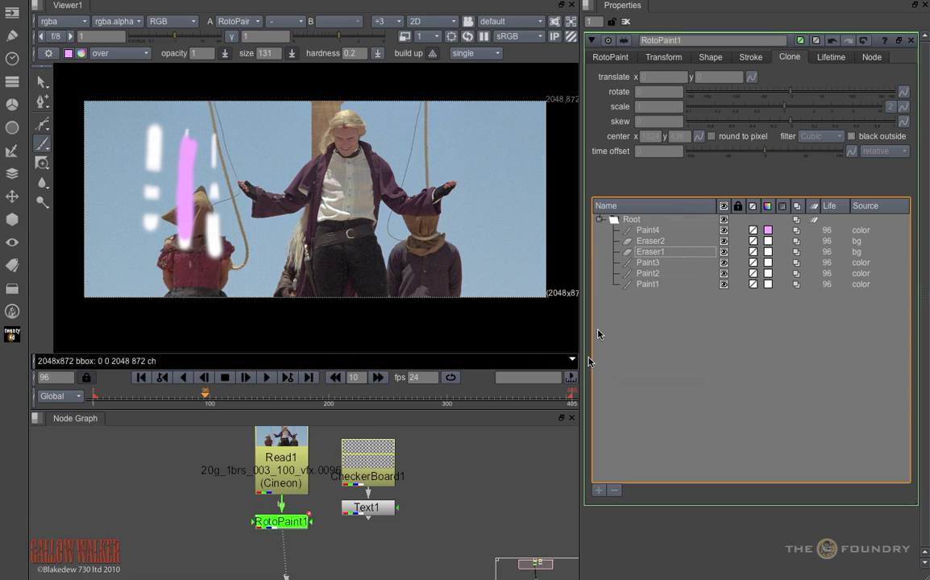
# Step: Delete all the paint and eraser strokes from Paint4 down to Paint1
pyautogui.click(655, 230)
pyautogui.keyDown('shift'); pyautogui.click(658, 283); pyautogui.keyUp('shift')
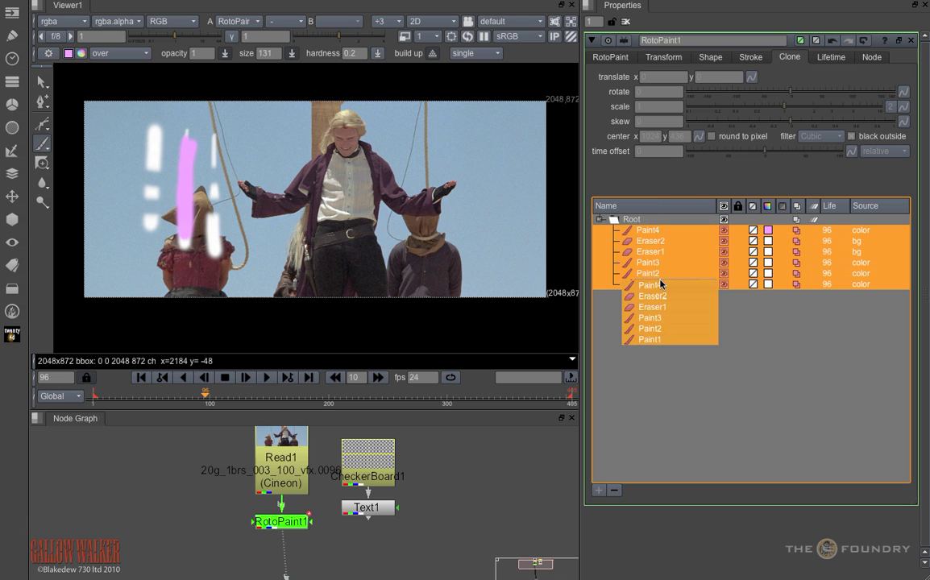
pyautogui.click(615, 492)
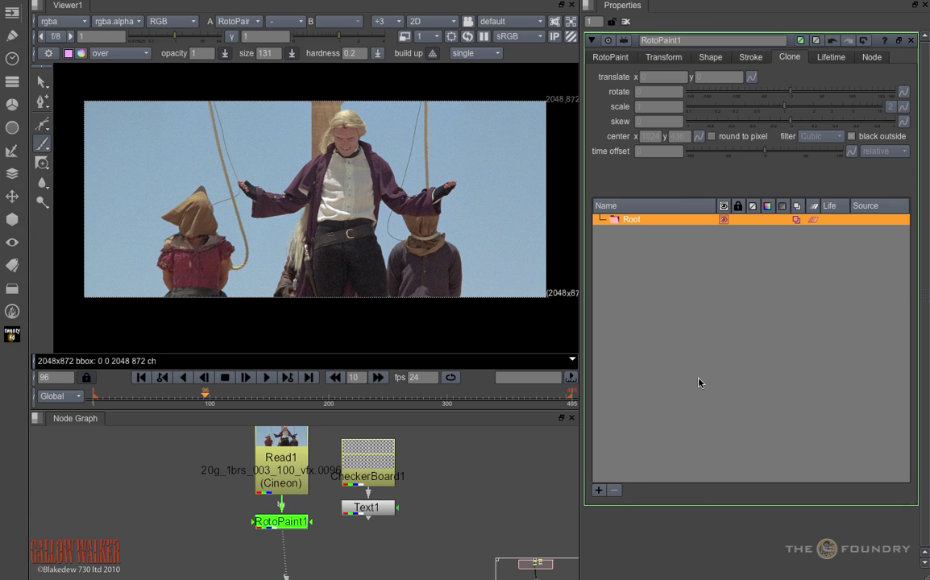
# Step: Activate the Clone tool and show its transform settings both above the viewer and in the RotoPaint1 properties
pyautogui.moveTo(42, 164); pyautogui.dragTo(77, 159)
pyautogui.moveTo(77, 159); pyautogui.dragTo(77, 160)
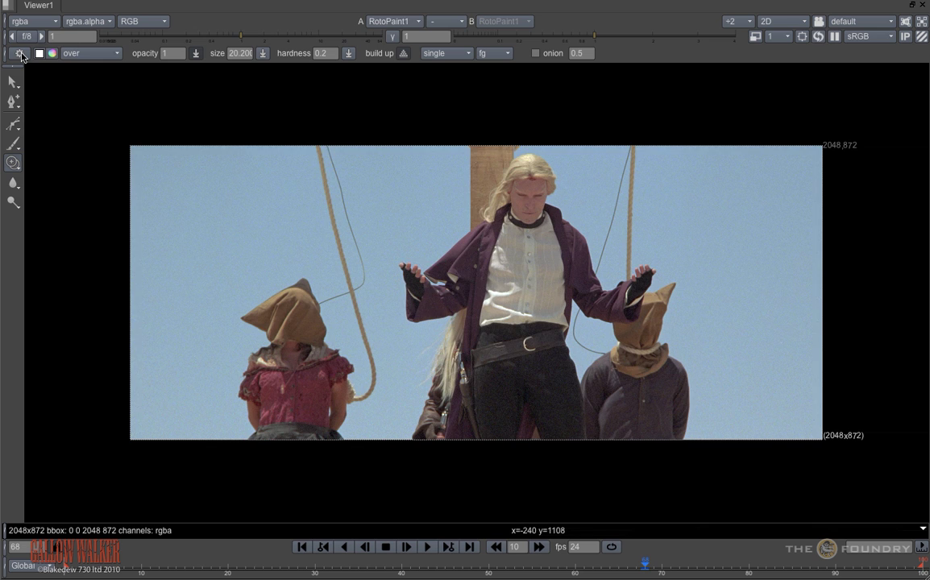
pyautogui.click(19, 53)
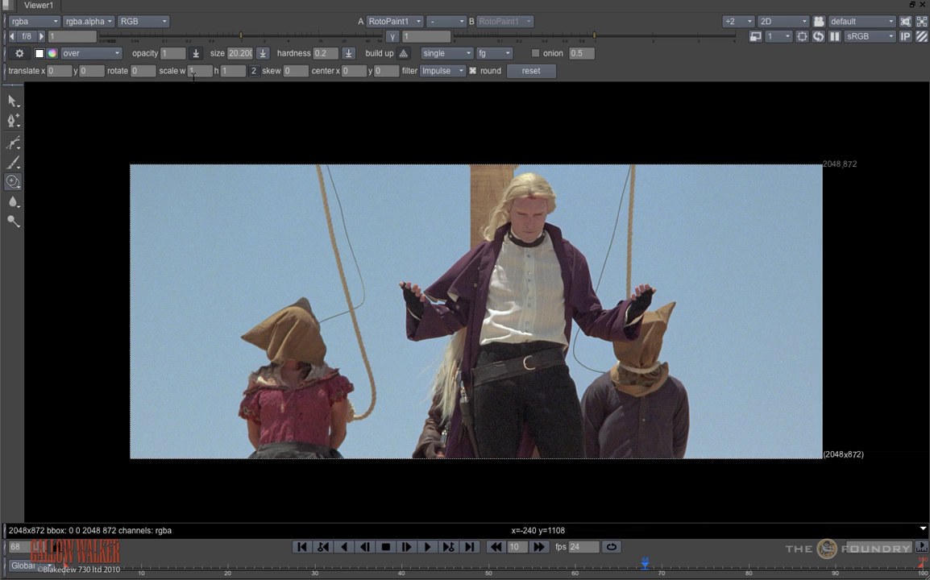
pyautogui.click(19, 53)
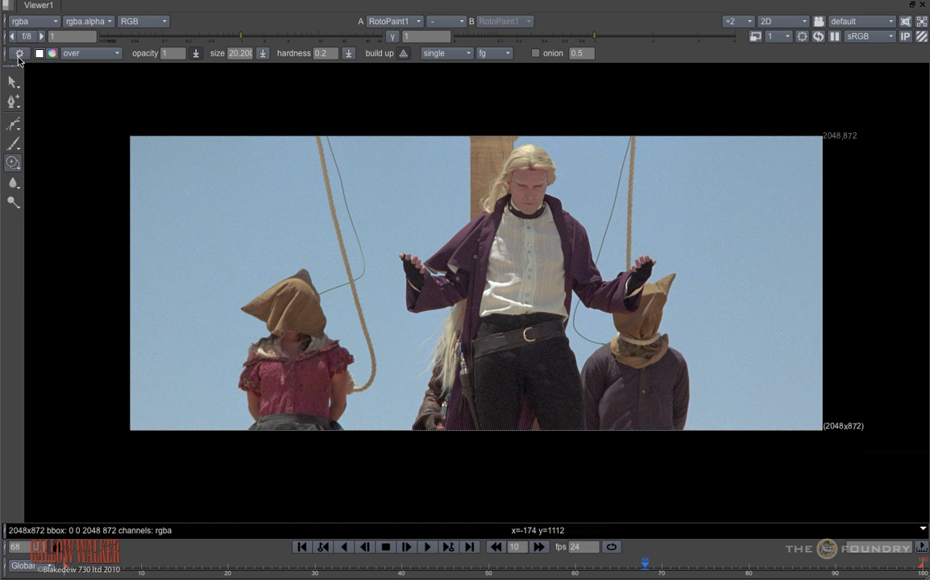
pyautogui.click(20, 53)
pyautogui.press('space')
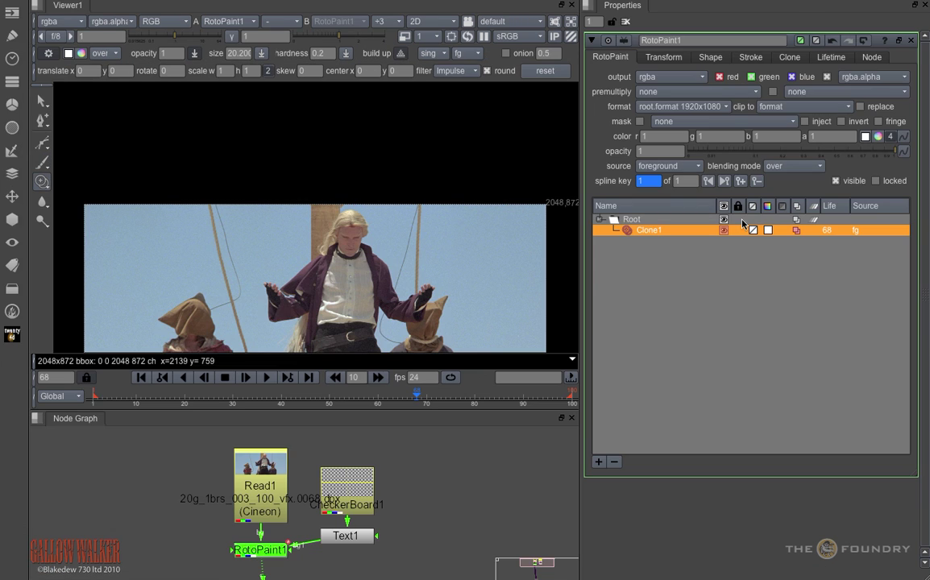
pyautogui.click(790, 58)
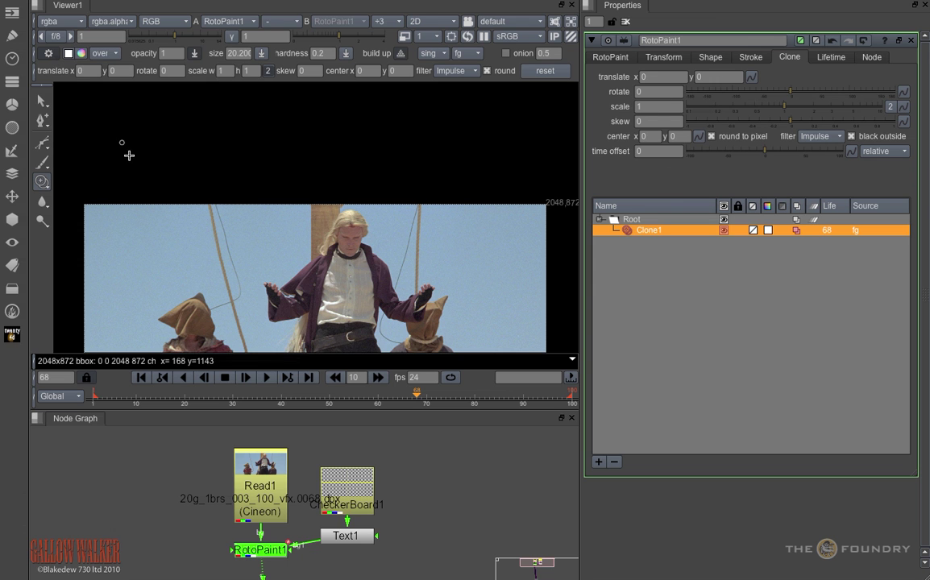
# Step: Clone areas of rope and sky over the thin wire that crosses the rope beside the hooded figure
pyautogui.press('space')
pyautogui.scroll(4, 423, 250)
pyautogui.scroll(3, 423, 249)
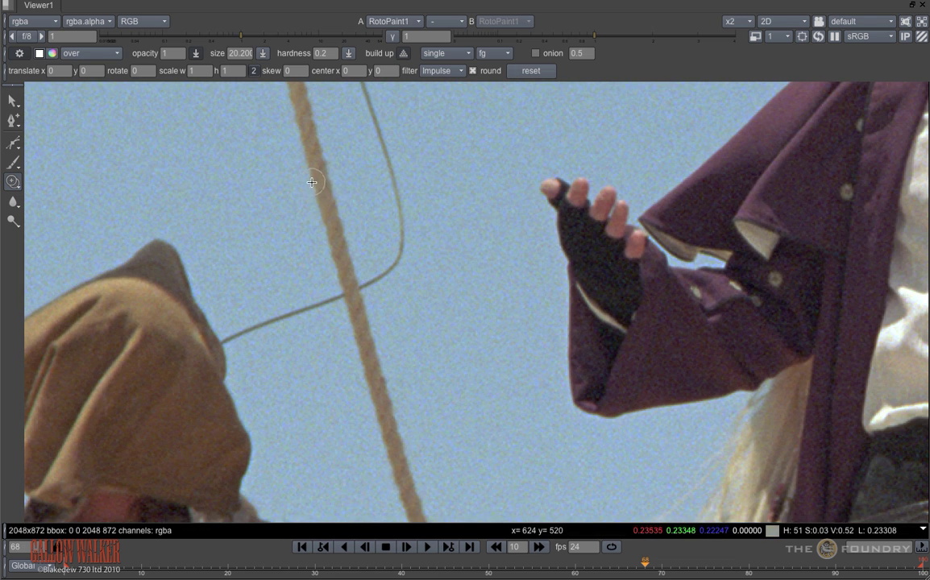
pyautogui.moveTo(315, 178)
pyautogui.keyDown('ctrl'); pyautogui.mouseDown()
pyautogui.moveTo(304, 238)
pyautogui.moveTo(345, 281)
pyautogui.moveTo(335, 305)
pyautogui.mouseUp(); pyautogui.keyUp('ctrl')
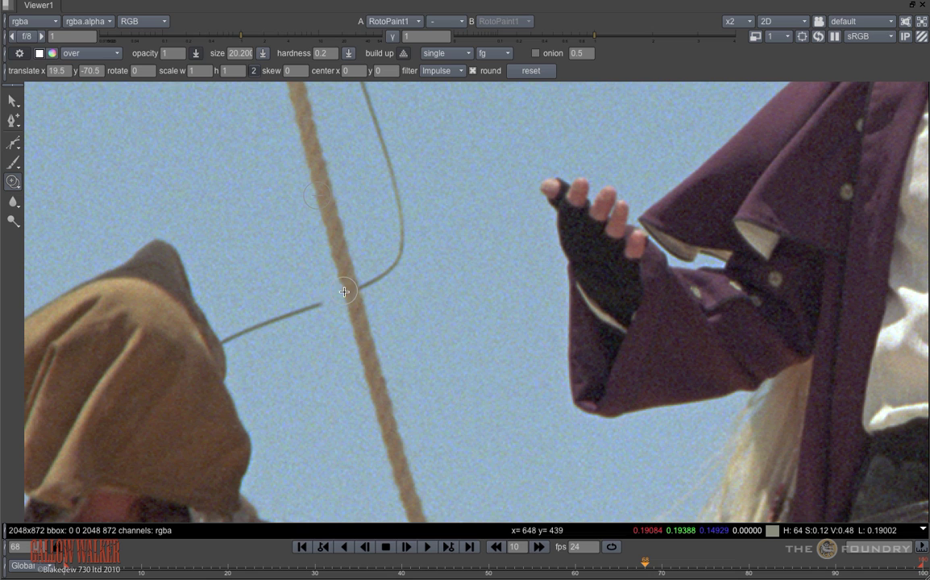
pyautogui.moveTo(330, 304)
pyautogui.keyDown('ctrl'); pyautogui.mouseDown()
pyautogui.moveTo(278, 321)
pyautogui.moveTo(277, 303)
pyautogui.moveTo(288, 324)
pyautogui.moveTo(279, 302)
pyautogui.moveTo(261, 324)
pyautogui.moveTo(230, 316)
pyautogui.moveTo(246, 355)
pyautogui.moveTo(238, 320)
pyautogui.mouseUp(); pyautogui.keyUp('ctrl')
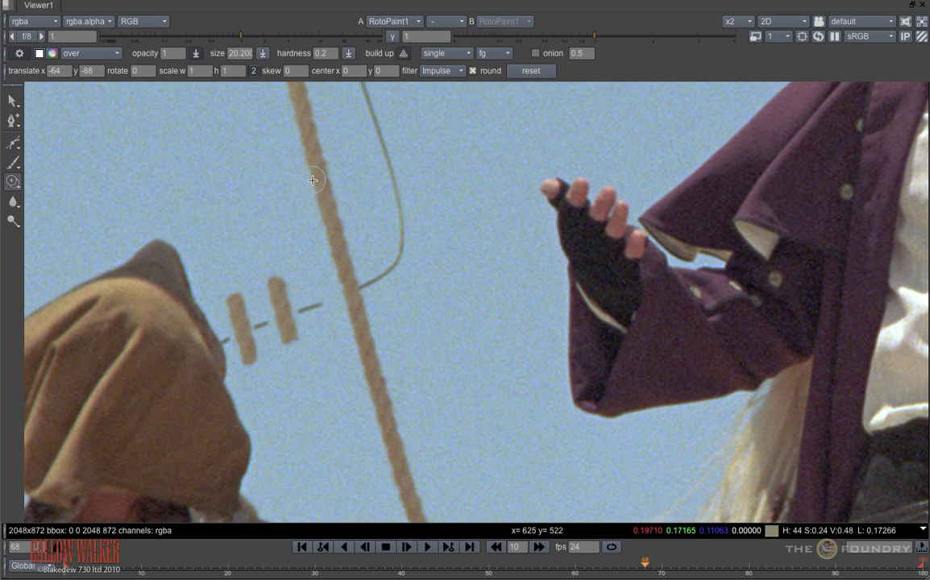
pyautogui.moveTo(312, 177)
pyautogui.keyDown('ctrl'); pyautogui.mouseDown()
pyautogui.moveTo(332, 255)
pyautogui.moveTo(361, 282)
pyautogui.mouseUp(); pyautogui.keyUp('ctrl')
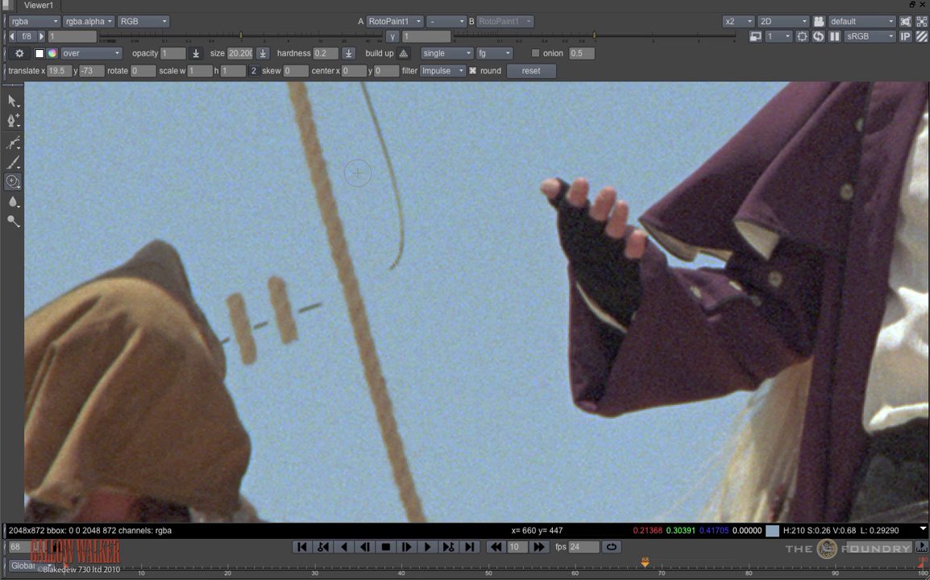
# Step: Delete all the clone strokes from Clone5 down to Clone1
pyautogui.press('space')
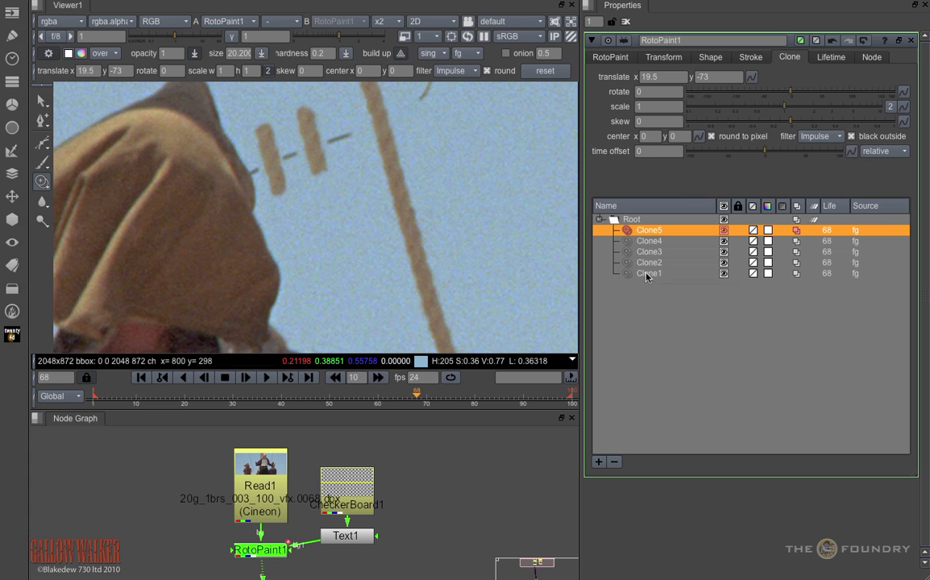
pyautogui.keyDown('shift'); pyautogui.click(648, 275); pyautogui.keyUp('shift')
pyautogui.click(614, 467)
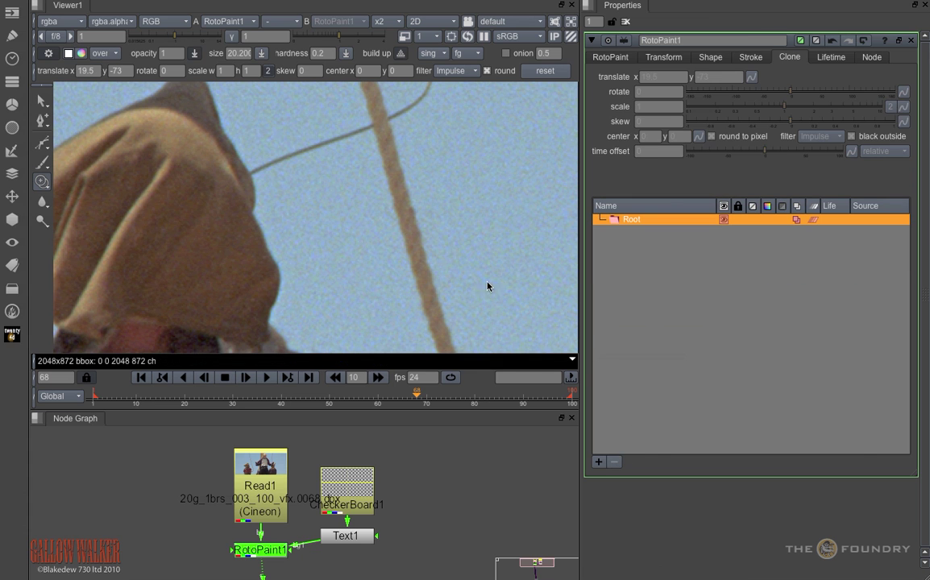
# Step: Clone sky onto sky with an offset of x 72.5, y 1.5 and inspect the cloned grain up close
pyautogui.press('space')
pyautogui.scroll(5, 333, 300)
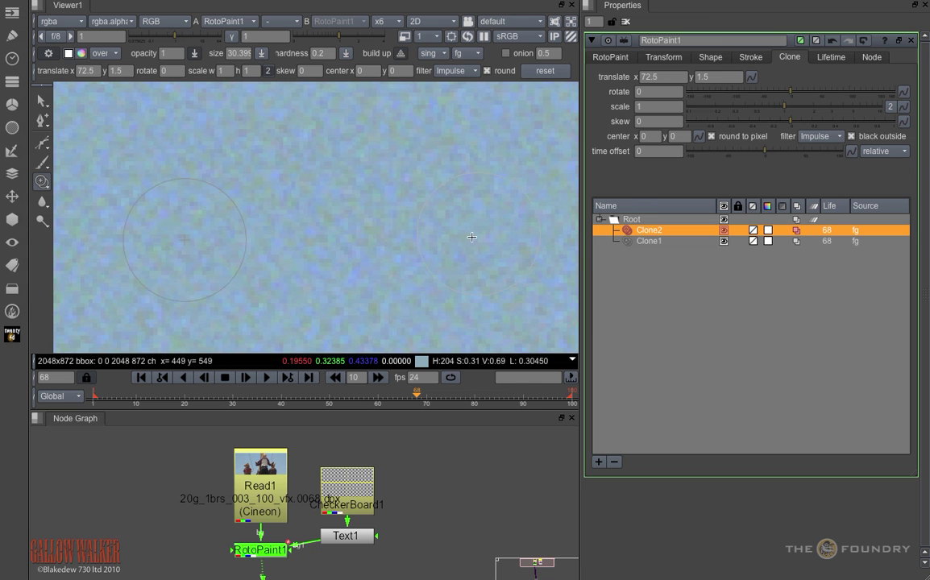
pyautogui.press('f')
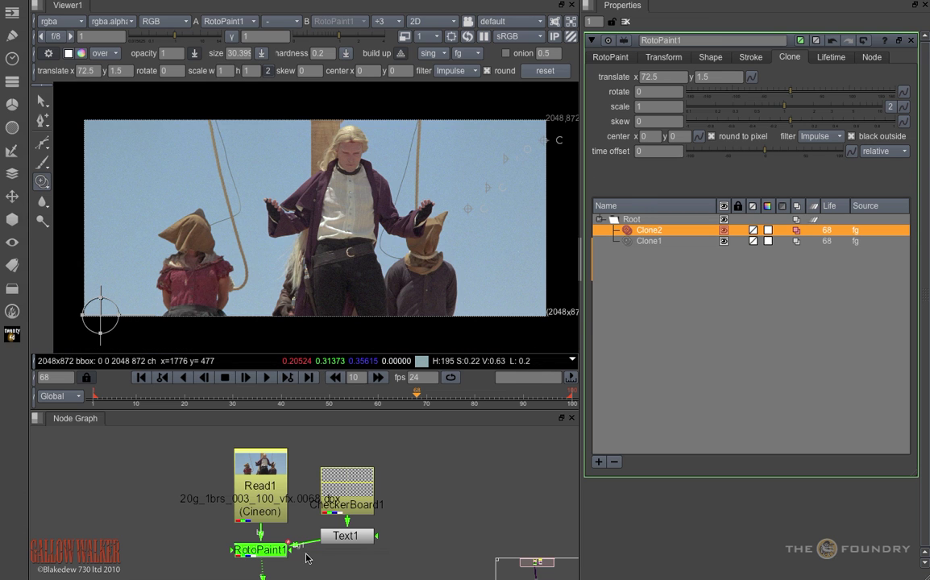
# Step: Switch to the Reveal tool and undo the two clone strokes, leaving the viewer maximized
pyautogui.rightClick(42, 181)
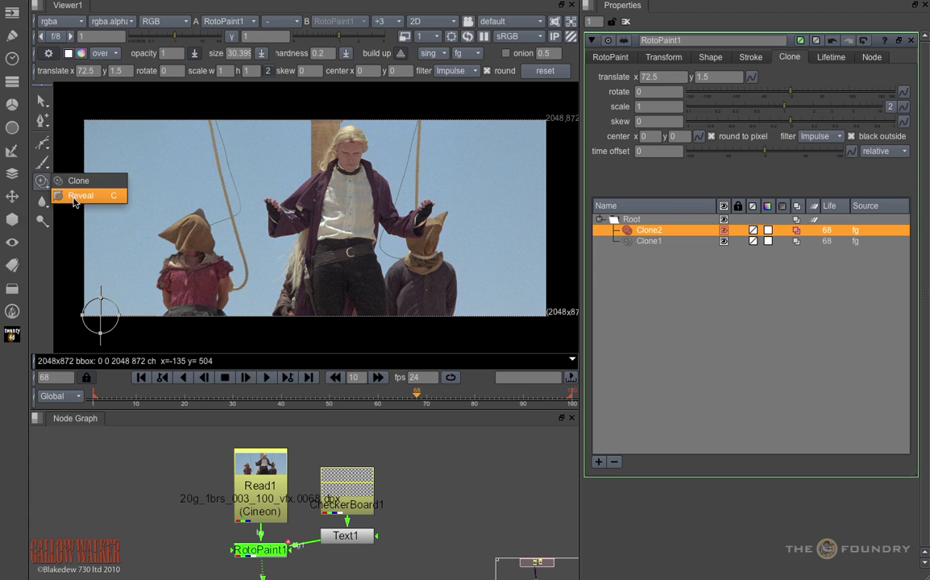
pyautogui.click(79, 194)
pyautogui.hotkey('ctrl', 'z')
pyautogui.hotkey('ctrl', 'z')
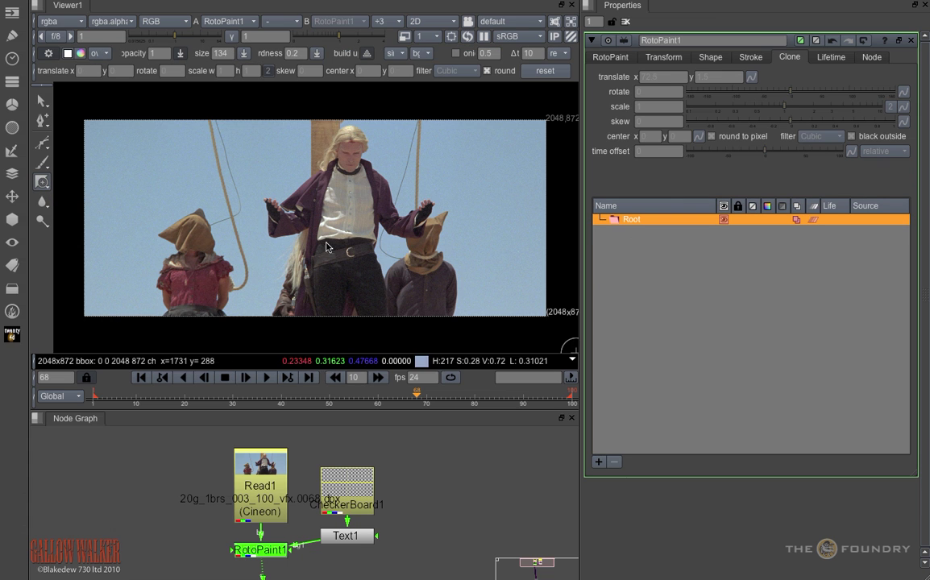
pyautogui.press('space')
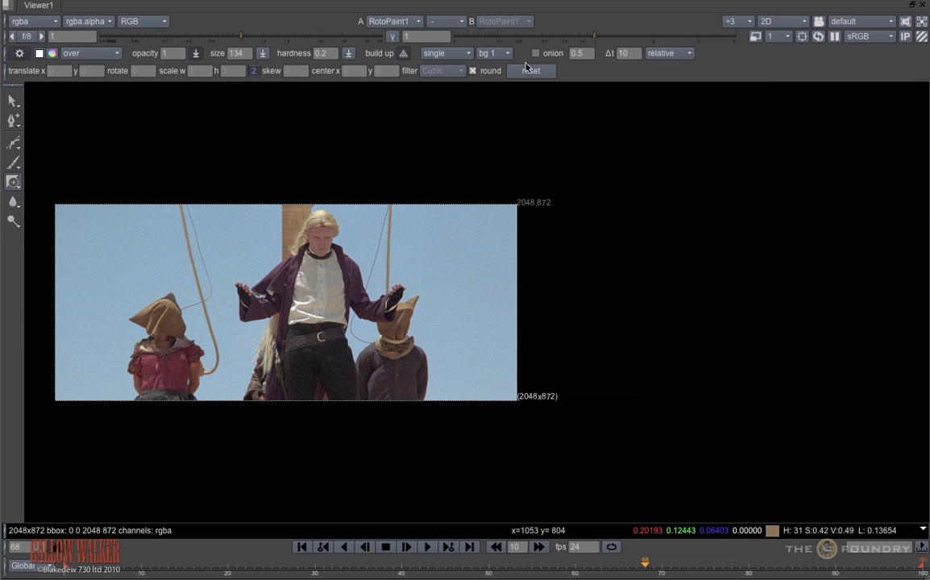
# Step: Hide the extra transform settings, set the Reveal time offset to 0, and reveal bg 1 above the hooded figure's head
pyautogui.moveTo(172, 294); pyautogui.dragTo(440, 278, button='middle')
pyautogui.scroll(5, 440, 278)
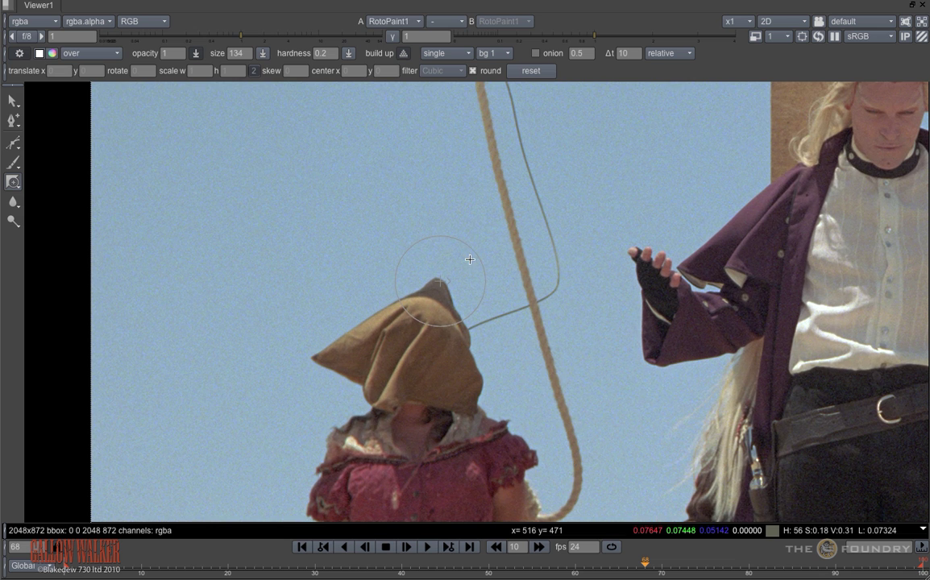
pyautogui.click(18, 53)
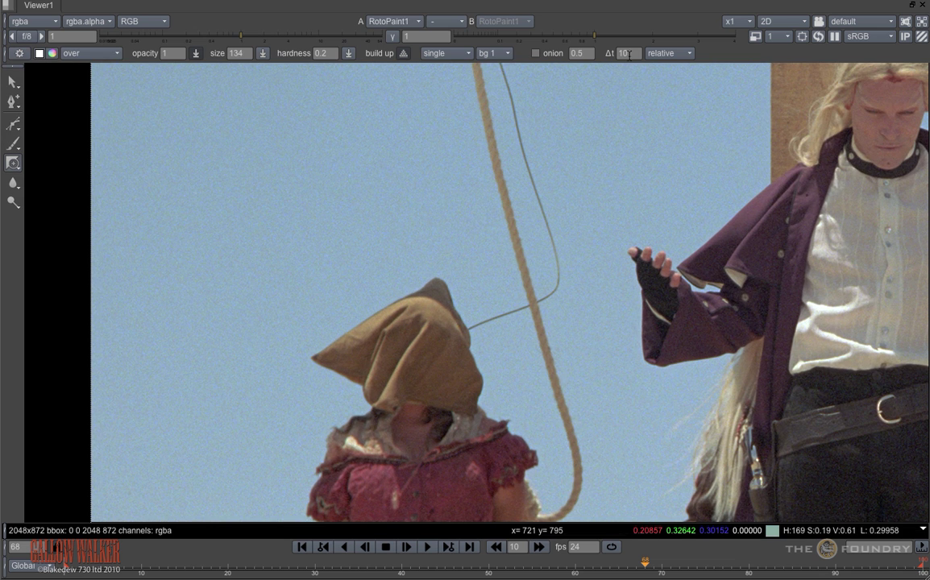
pyautogui.moveTo(632, 53); pyautogui.dragTo(613, 54)
pyautogui.write('0')
pyautogui.press('Return')
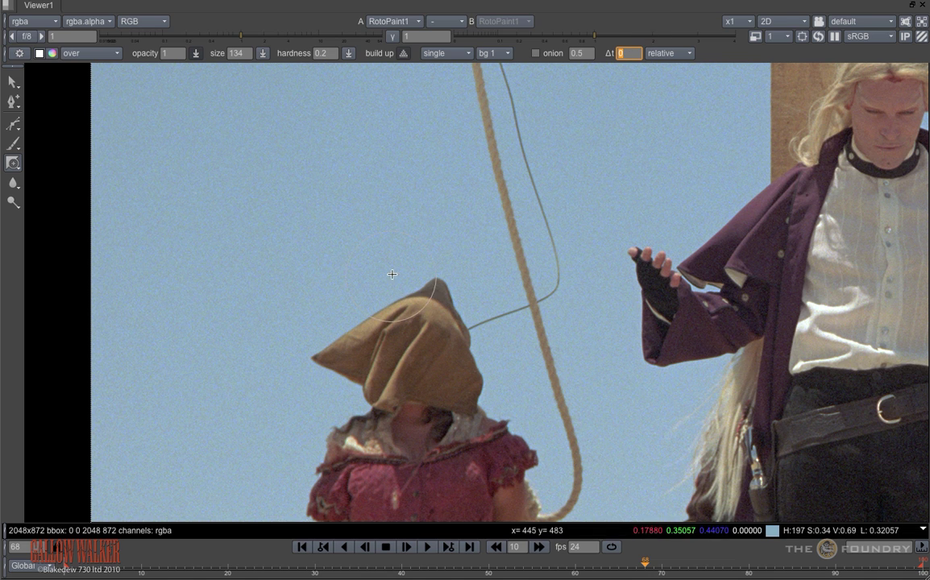
pyautogui.moveTo(385, 258)
pyautogui.mouseDown()
pyautogui.moveTo(370, 258)
pyautogui.moveTo(449, 254)
pyautogui.mouseUp()
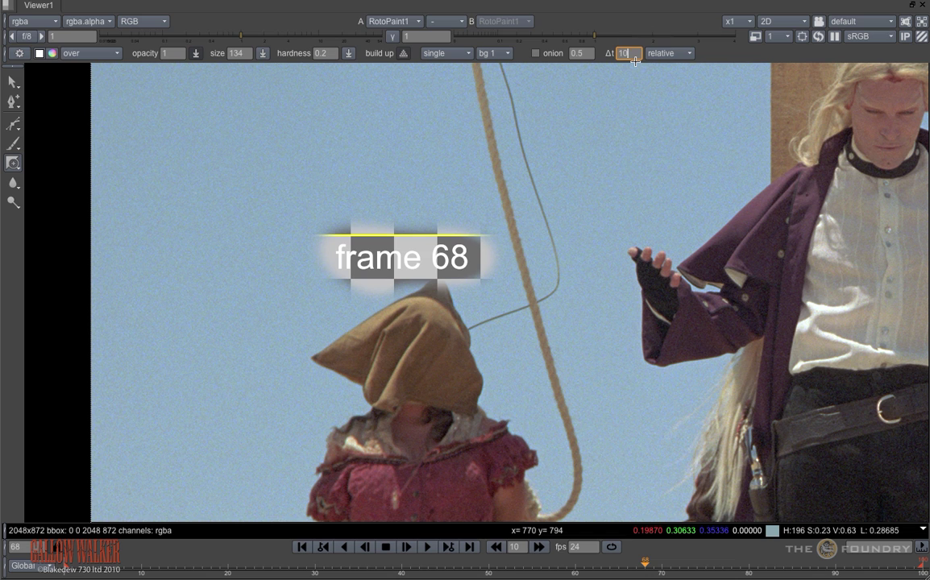
# Step: Reveal the area above the hood with a relative time offset of 10, and again with an offset of -10
pyautogui.press('Return')
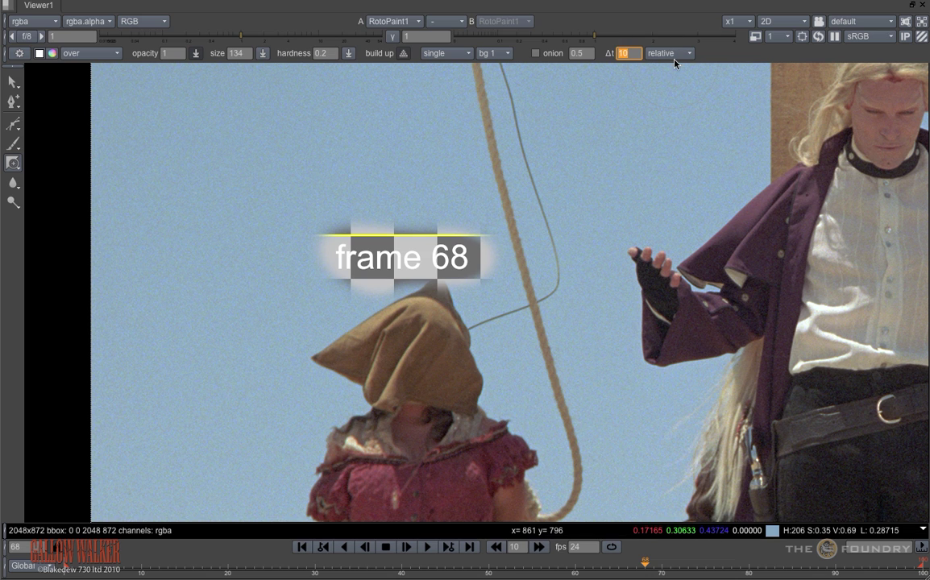
pyautogui.click(444, 249)
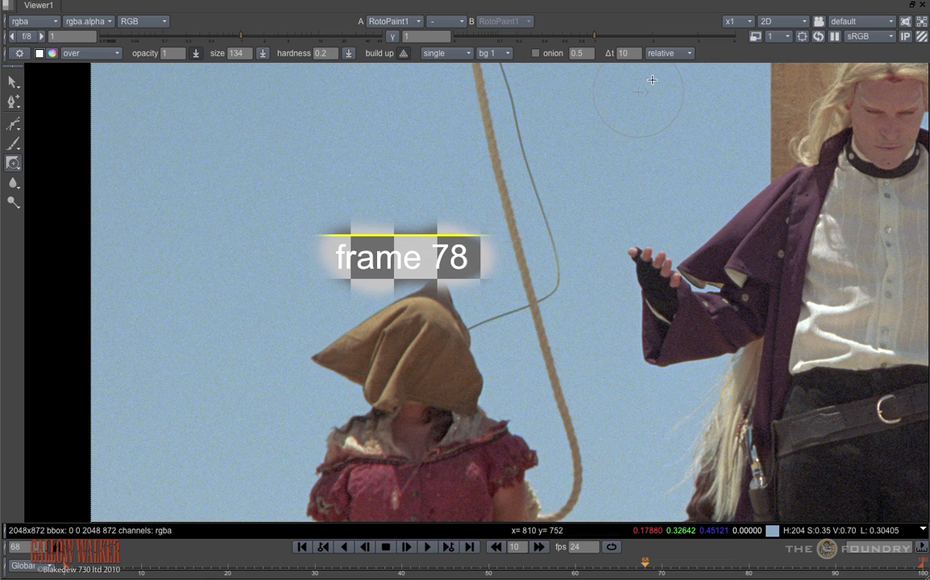
pyautogui.doubleClick(633, 55)
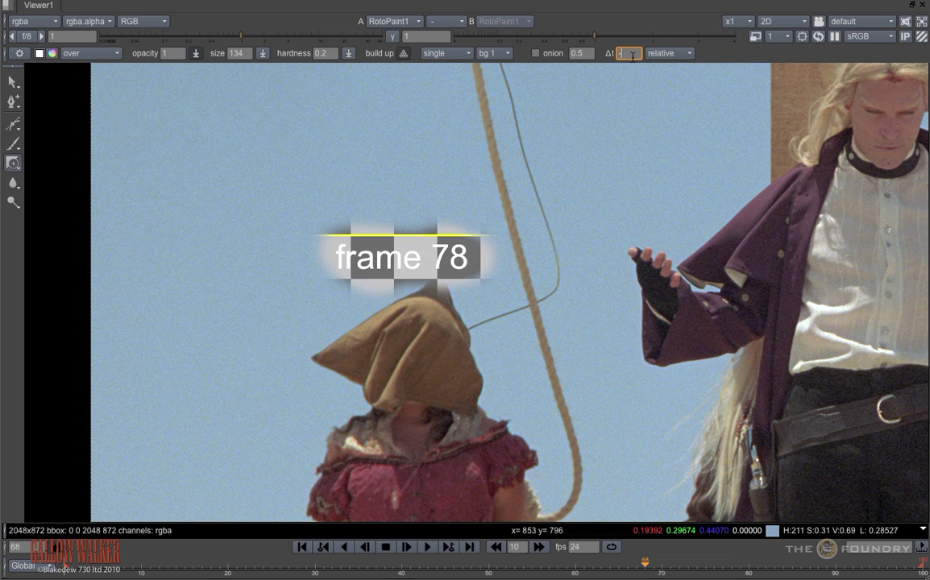
pyautogui.write('-10')
pyautogui.press('Return')
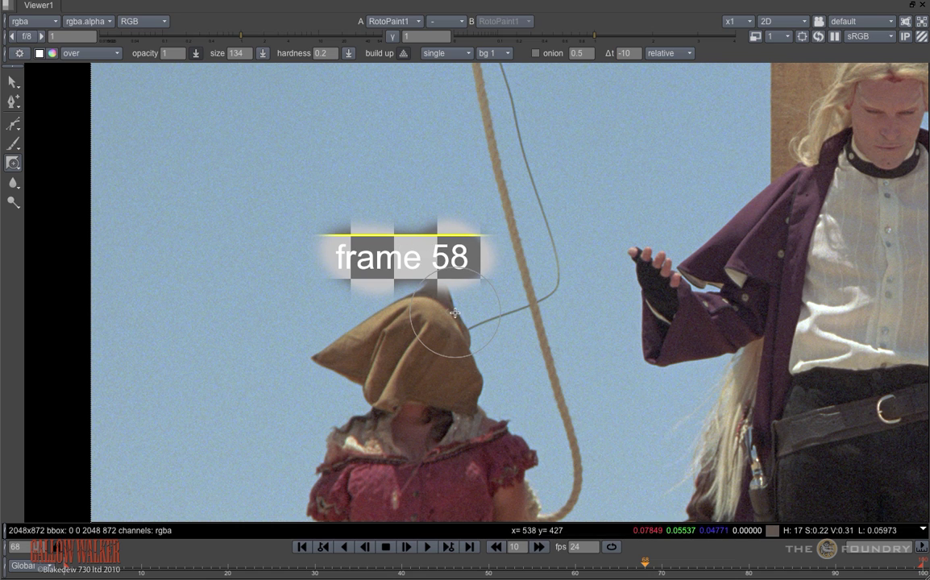
# Step: Switch the Reveal time offset to absolute with a value of 10 and reveal the area above the hood again
pyautogui.click(669, 53)
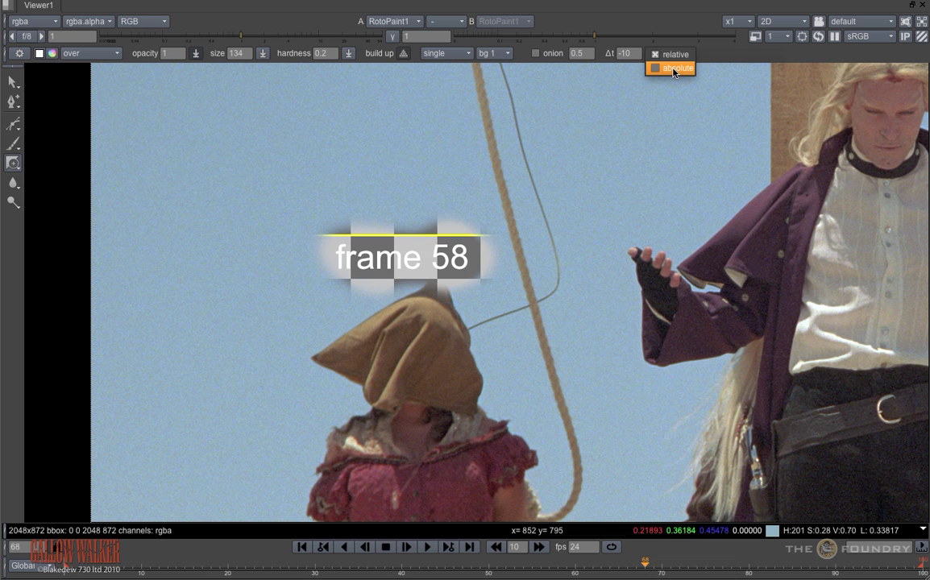
pyautogui.click(673, 69)
pyautogui.click(626, 51)
pyautogui.write('10')
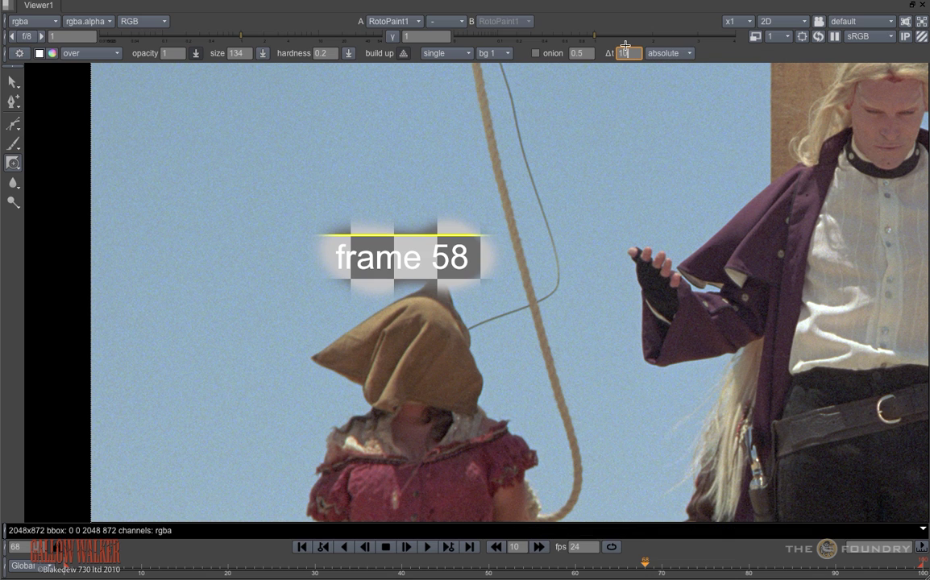
pyautogui.press('Return')
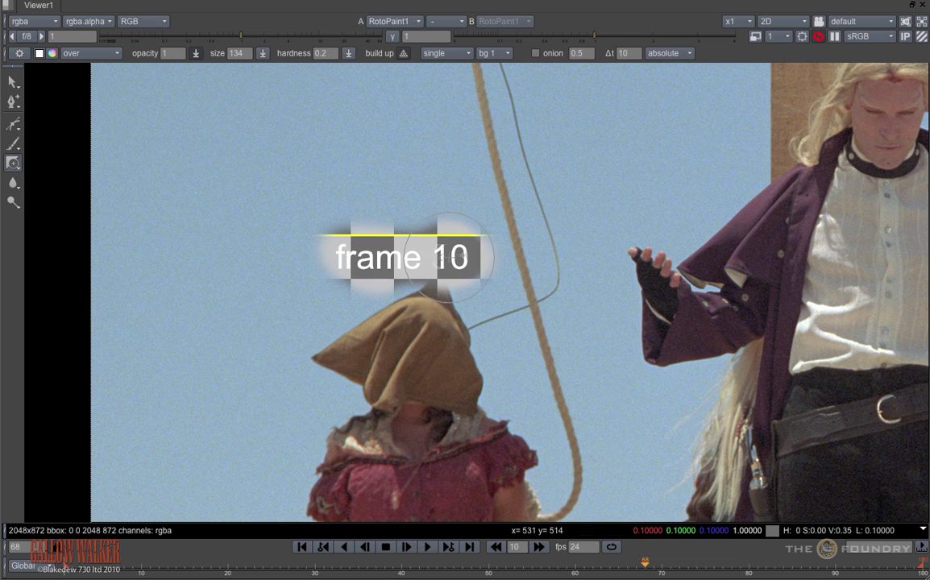
# Step: Reveal above the hood in absolute mode on frames 67 and 52, and again on frame 52 in relative mode
pyautogui.press('Left')
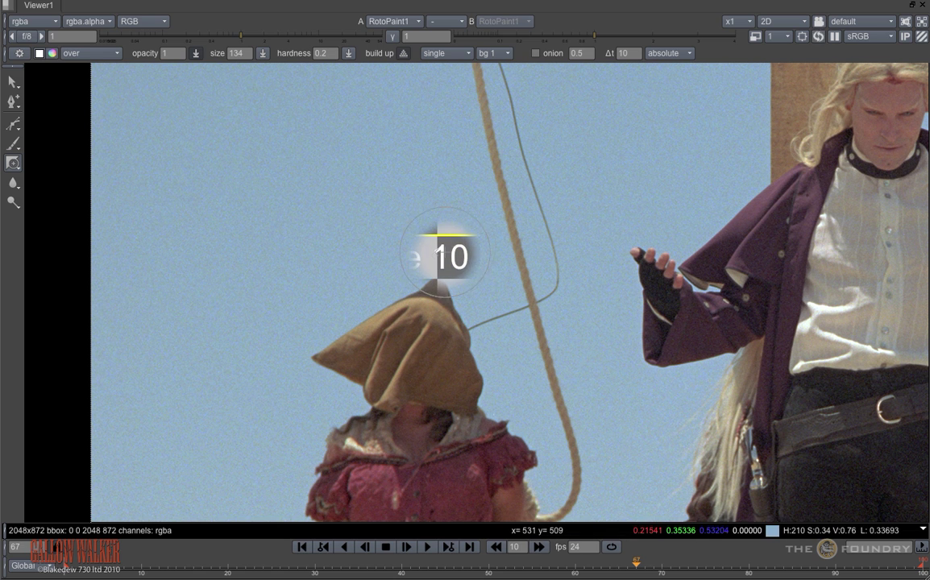
pyautogui.click(506, 567)
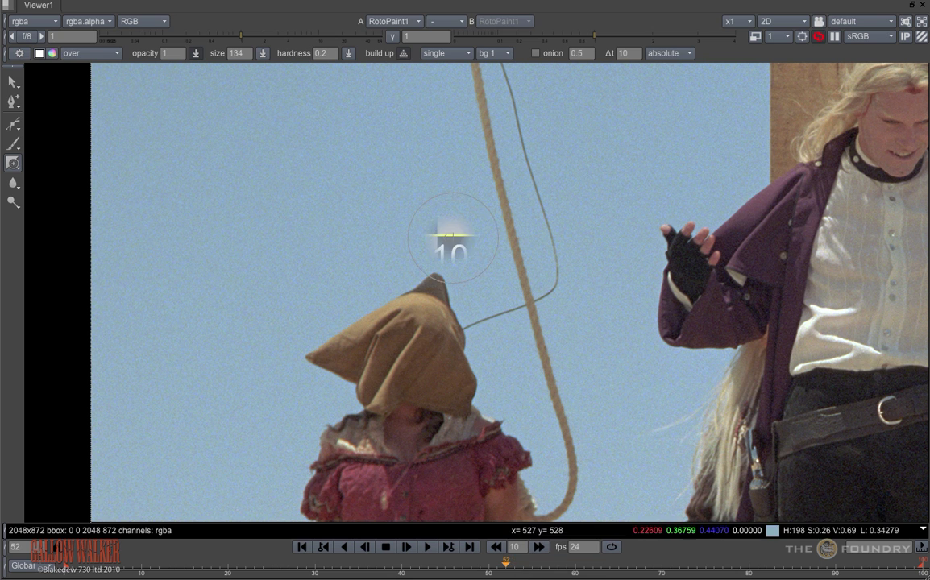
pyautogui.click(677, 54)
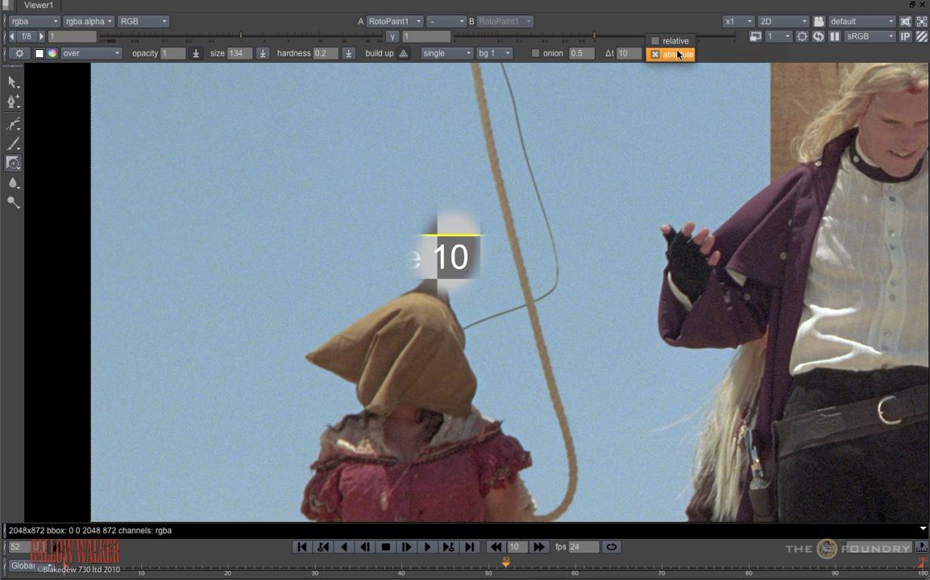
pyautogui.click(674, 40)
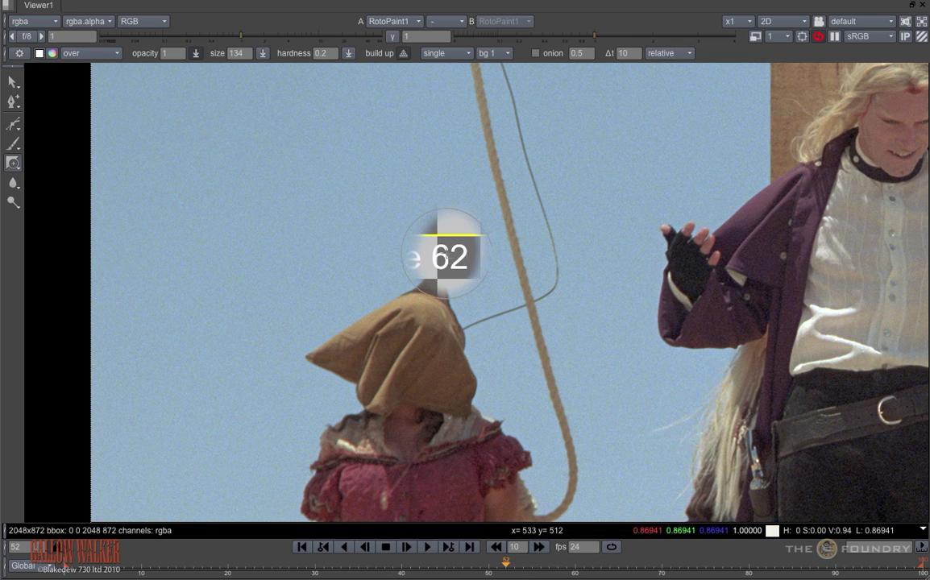
# Step: On frame 70, blur a stretch of the rope beside the hooded figure with the Blur tool at effect 15
pyautogui.click(662, 568)
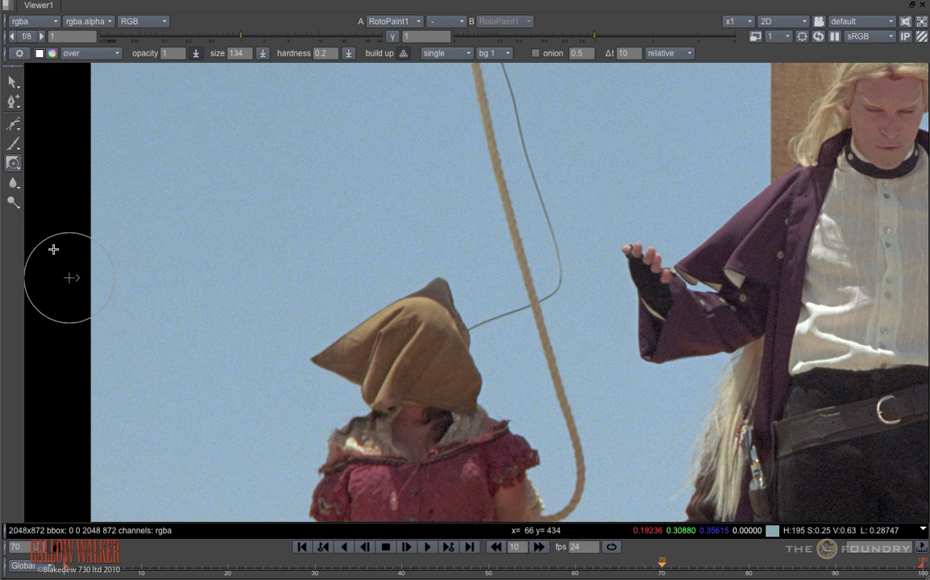
pyautogui.rightClick(13, 183)
pyautogui.click(36, 182)
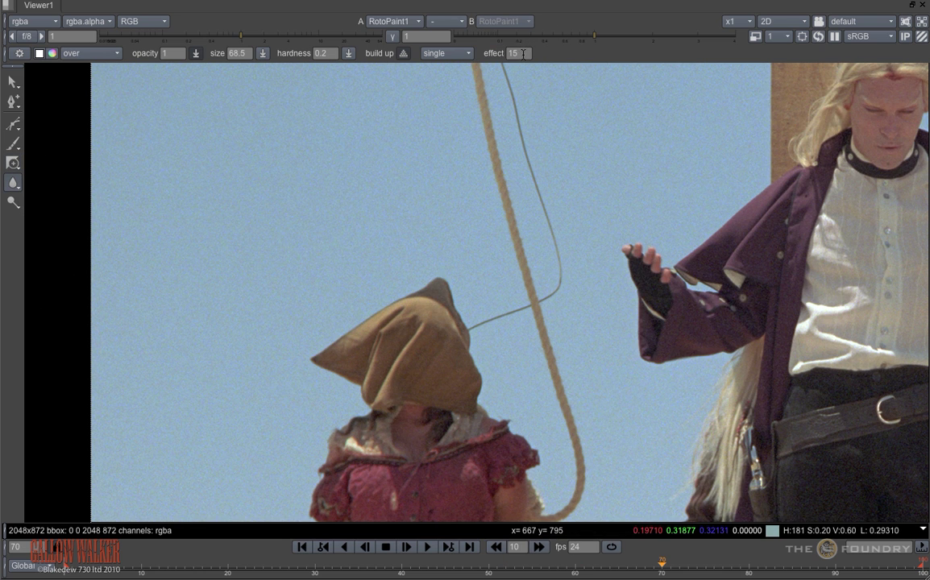
pyautogui.click(515, 53)
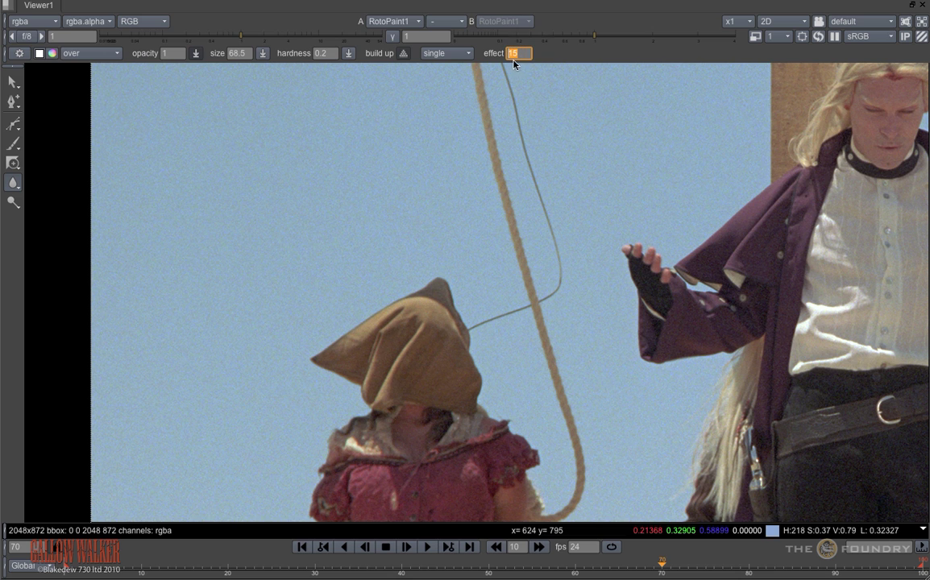
pyautogui.moveTo(496, 169)
pyautogui.mouseDown()
pyautogui.moveTo(515, 254)
pyautogui.moveTo(496, 168)
pyautogui.mouseUp()
# Step: Set the Blur effect to 5 and blur the stretch of rope just below the first blur stroke
pyautogui.doubleClick(517, 54)
pyautogui.write('5')
pyautogui.press('Return')
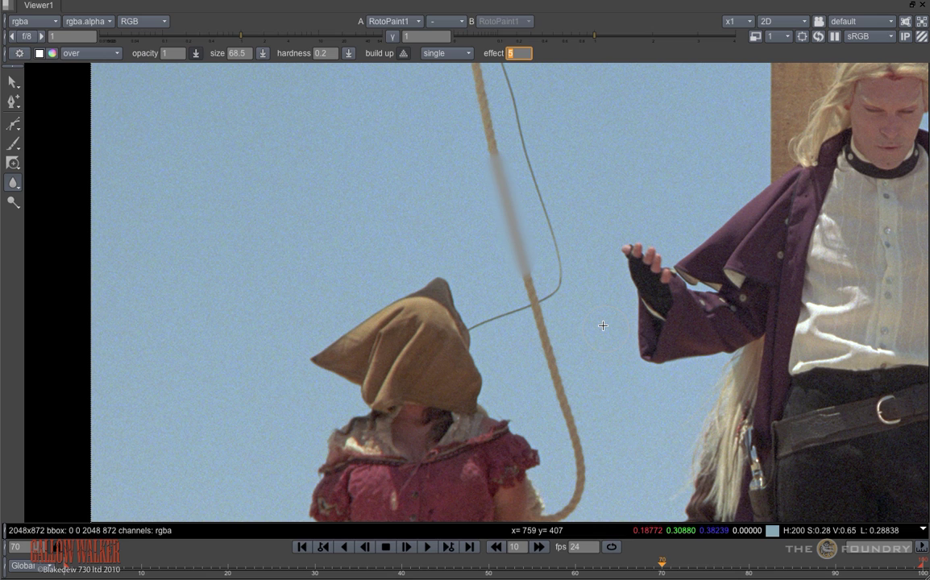
pyautogui.moveTo(534, 288); pyautogui.dragTo(544, 330)
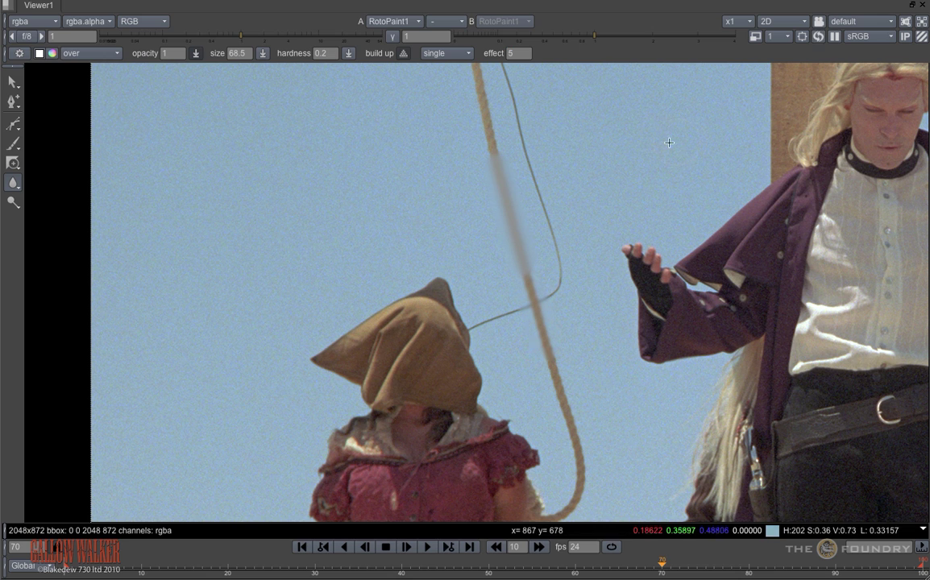
# Step: Sharpen the stretch of rope above the blurred section with the Sharpen tool at effect 15
pyautogui.rightClick(15, 186)
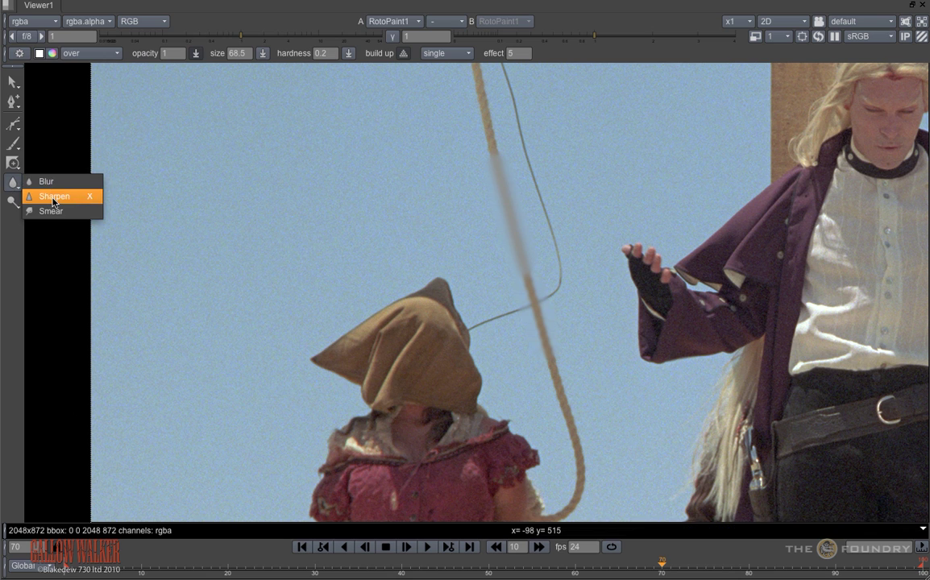
pyautogui.click(47, 195)
pyautogui.moveTo(496, 151); pyautogui.dragTo(492, 145)
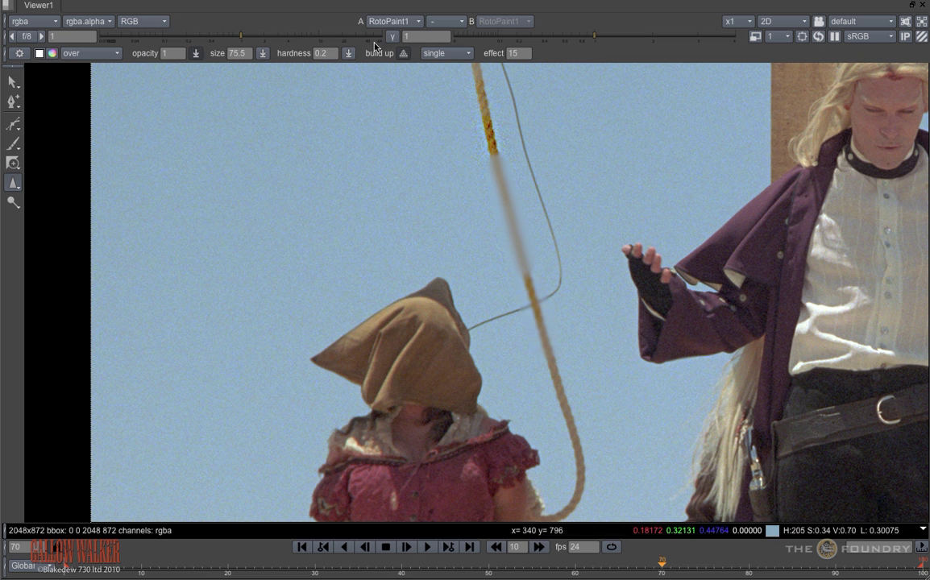
# Step: Set the Sharpen effect to 30 and sharpen the lower part of the rope
pyautogui.doubleClick(521, 53)
pyautogui.write('30')
pyautogui.click(546, 397)
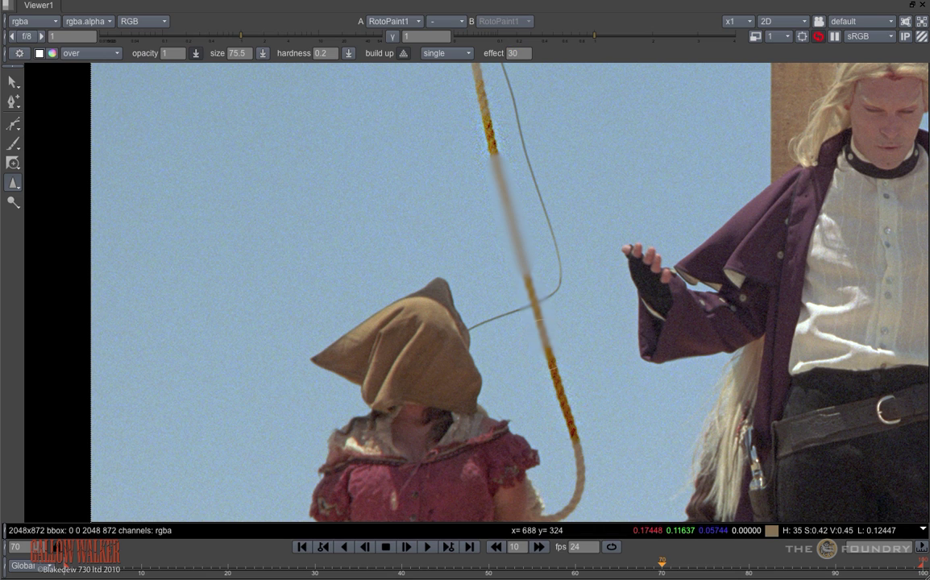
# Step: Smear the rope and the thin wire into a zigzag with the Smear tool, from the blurred section down to the loop
pyautogui.rightClick(13, 182)
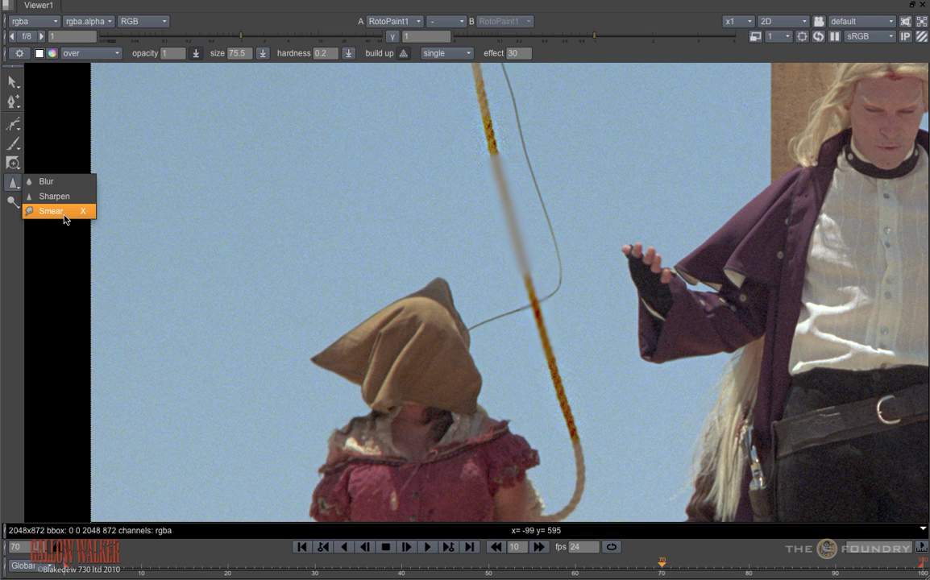
pyautogui.click(65, 214)
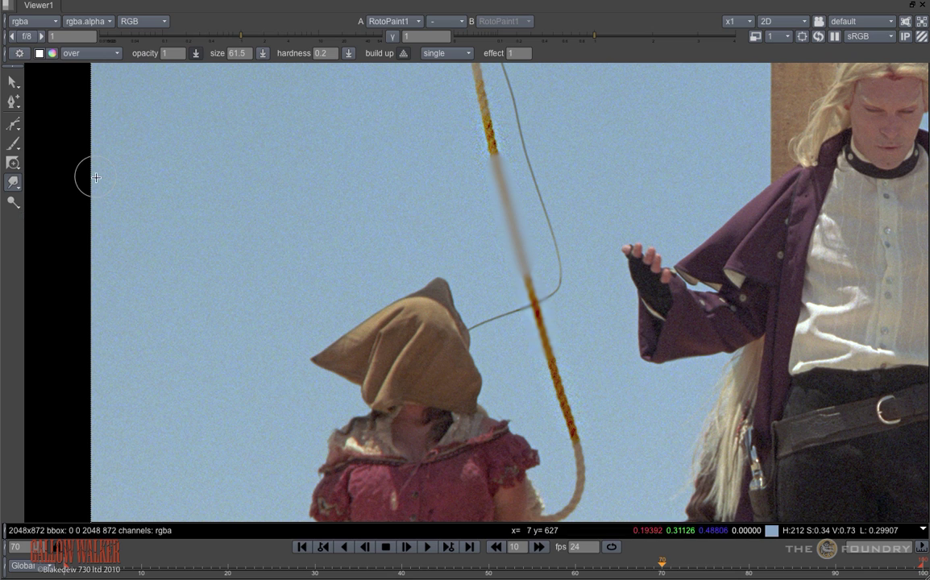
pyautogui.moveTo(525, 199)
pyautogui.mouseDown()
pyautogui.moveTo(510, 213)
pyautogui.moveTo(540, 255)
pyautogui.moveTo(509, 300)
pyautogui.moveTo(519, 343)
pyautogui.moveTo(599, 473)
pyautogui.mouseUp()
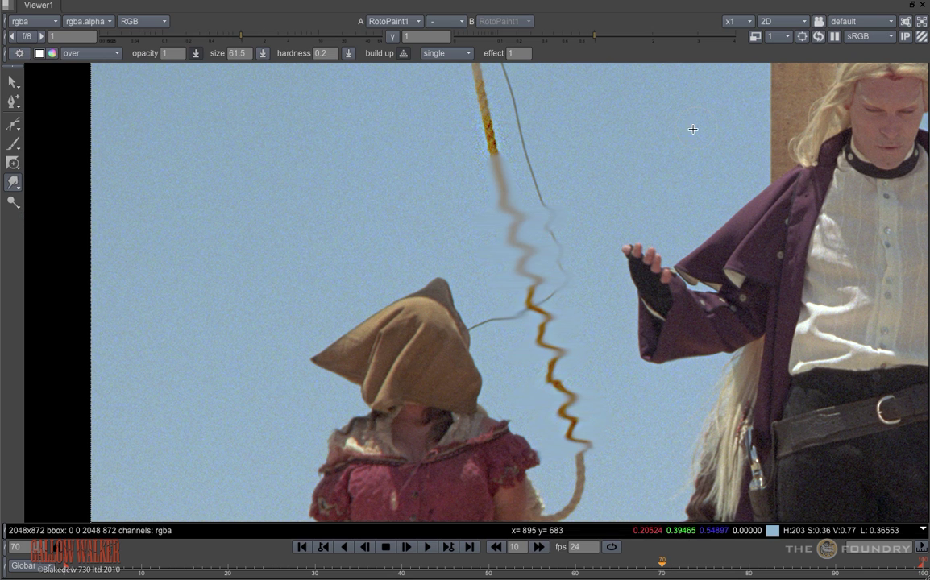
# Step: Brighten the sky around the hood's tip with the Dodge tool and darken the hood with the Burn tool
pyautogui.moveTo(14, 205); pyautogui.dragTo(77, 203)
pyautogui.moveTo(431, 319)
pyautogui.mouseDown()
pyautogui.moveTo(440, 343)
pyautogui.moveTo(435, 331)
pyautogui.mouseUp()
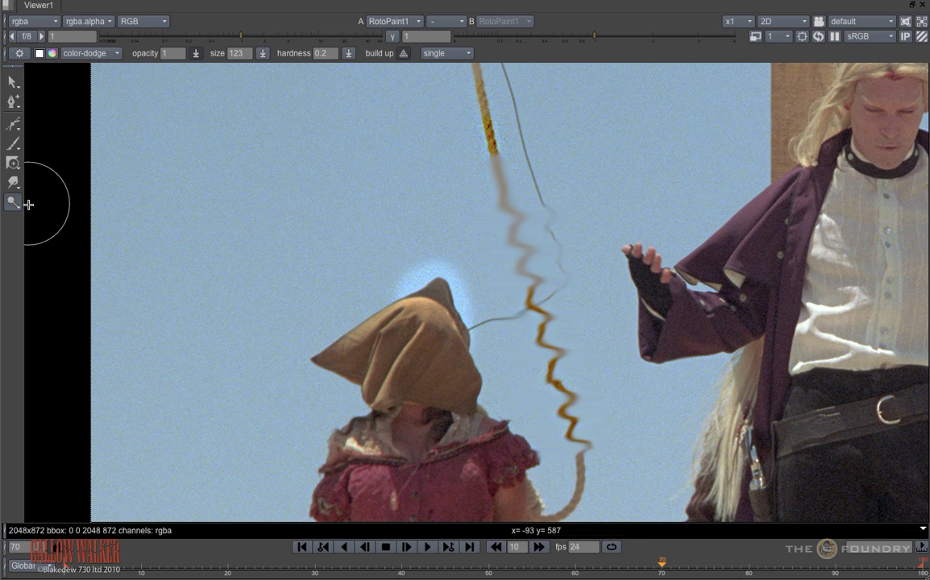
pyautogui.press('d')
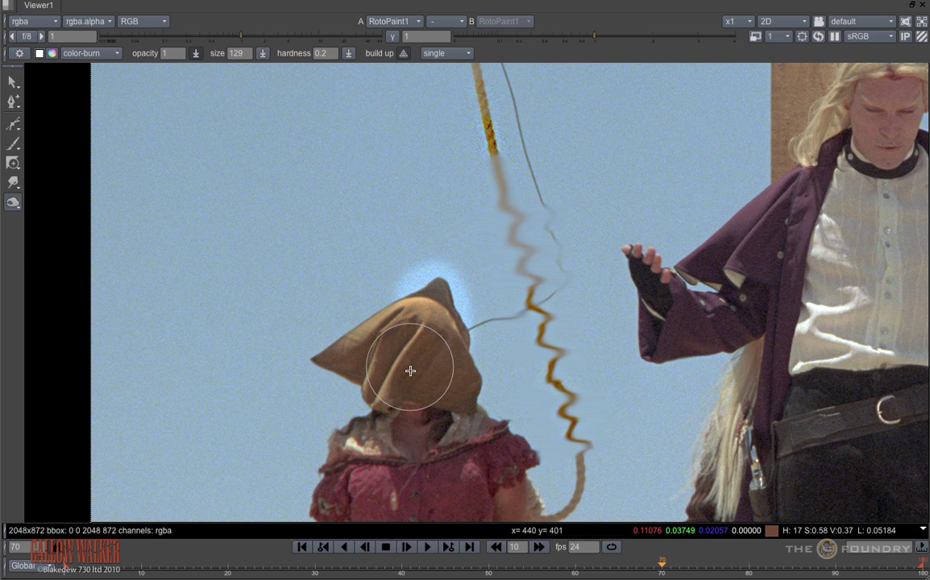
pyautogui.moveTo(379, 367); pyautogui.dragTo(331, 354)
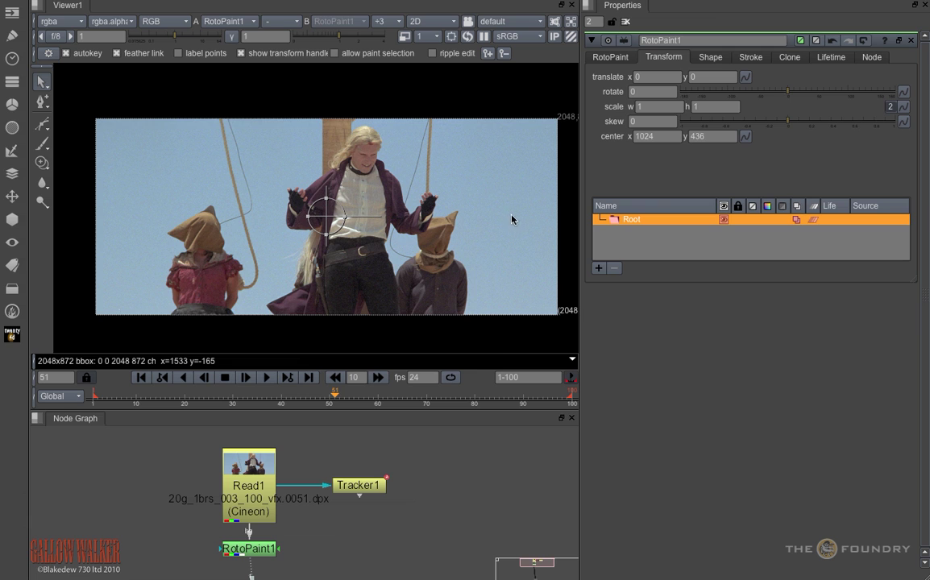
# Step: Switch to the Clone tool with the wire crossing the rope in close view, and show the clone's transform settings
pyautogui.click(42, 162)
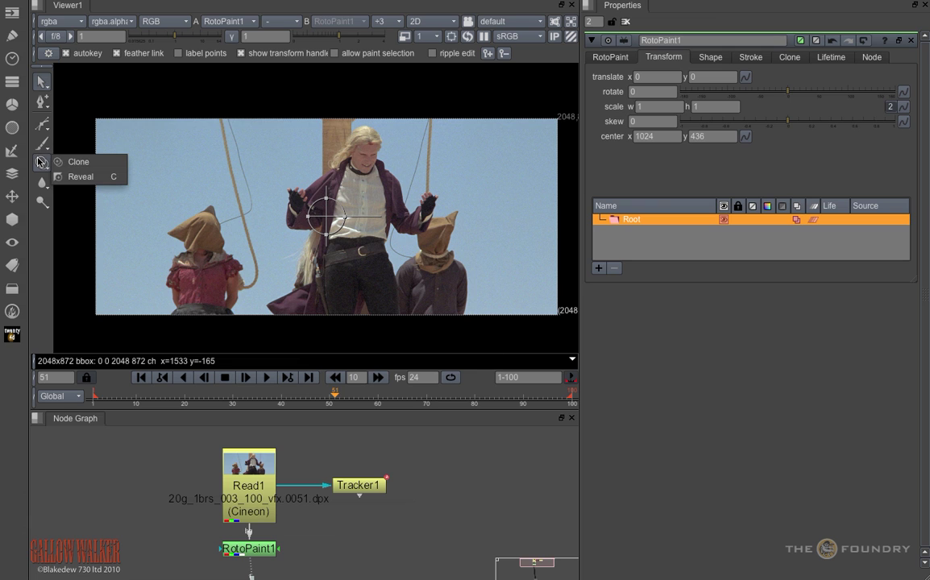
pyautogui.click(80, 163)
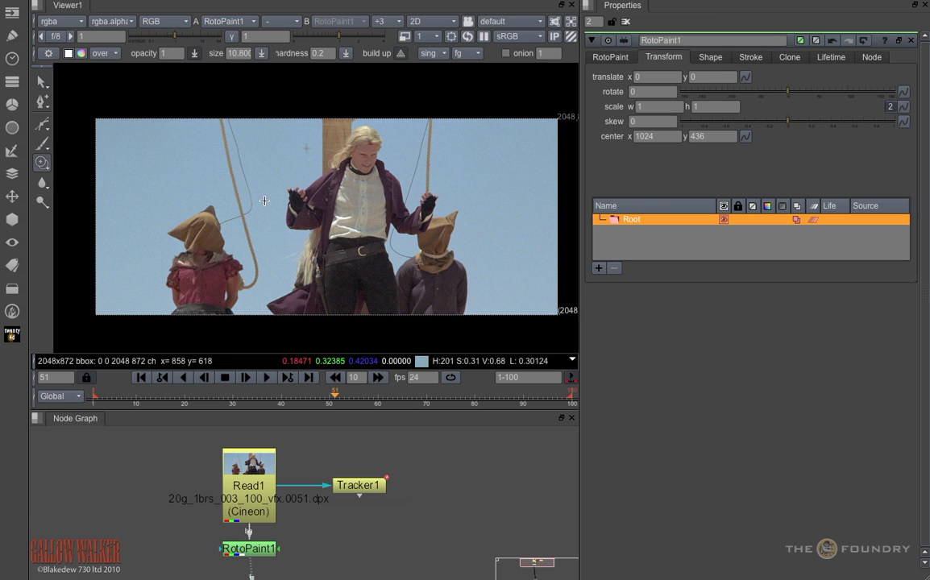
pyautogui.scroll(1, 250, 215)
pyautogui.scroll(5, 250, 215)
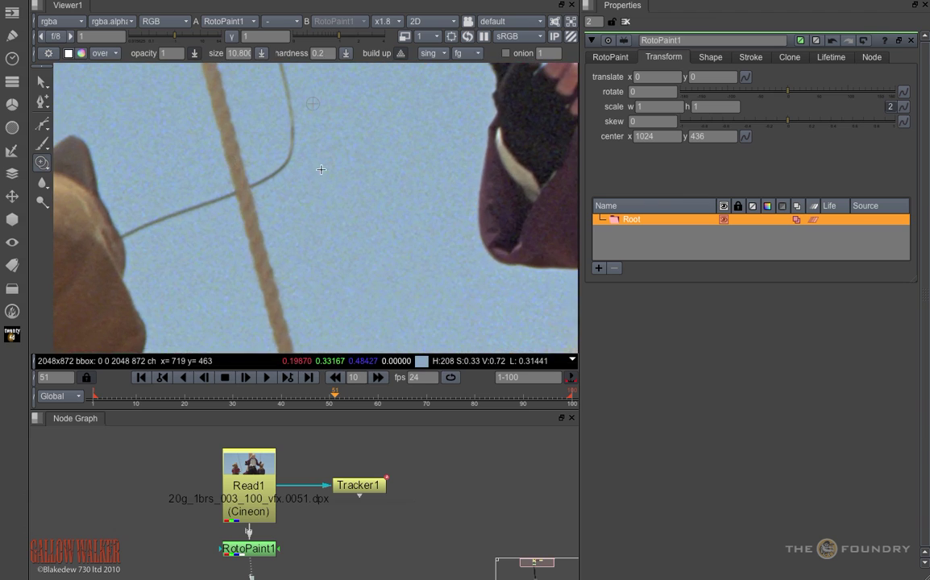
pyautogui.press('space')
pyautogui.scroll(5, 226, 287)
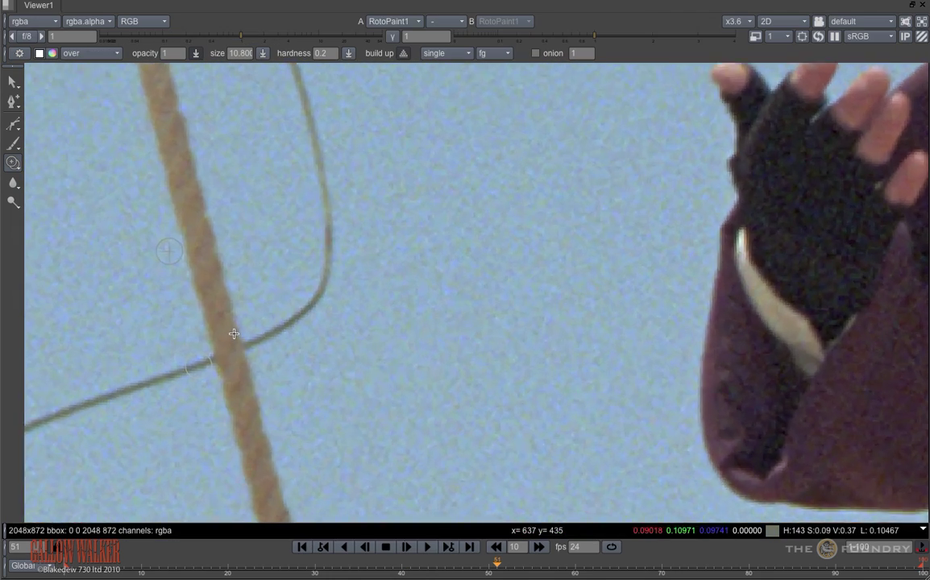
pyautogui.moveTo(428, 326); pyautogui.dragTo(469, 367, button='middle')
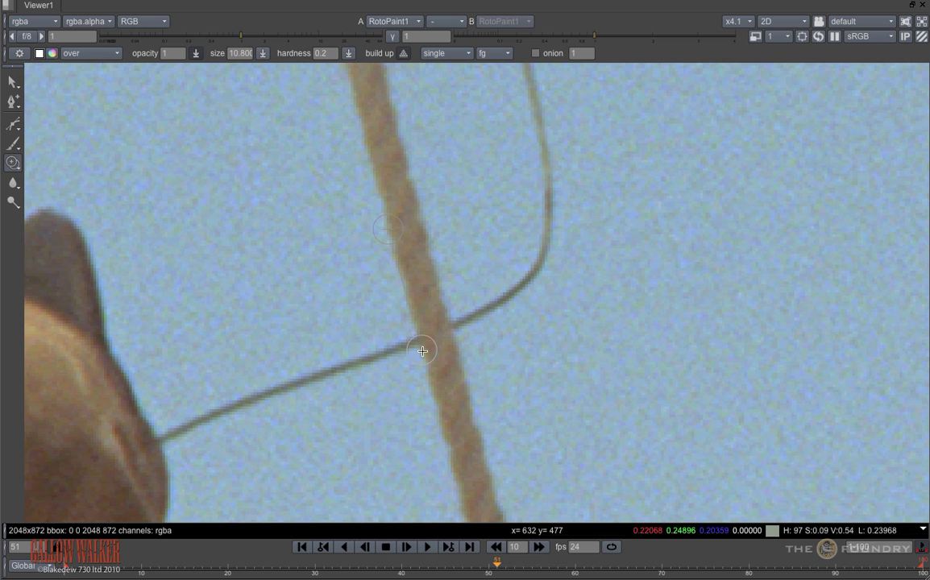
pyautogui.click(20, 54)
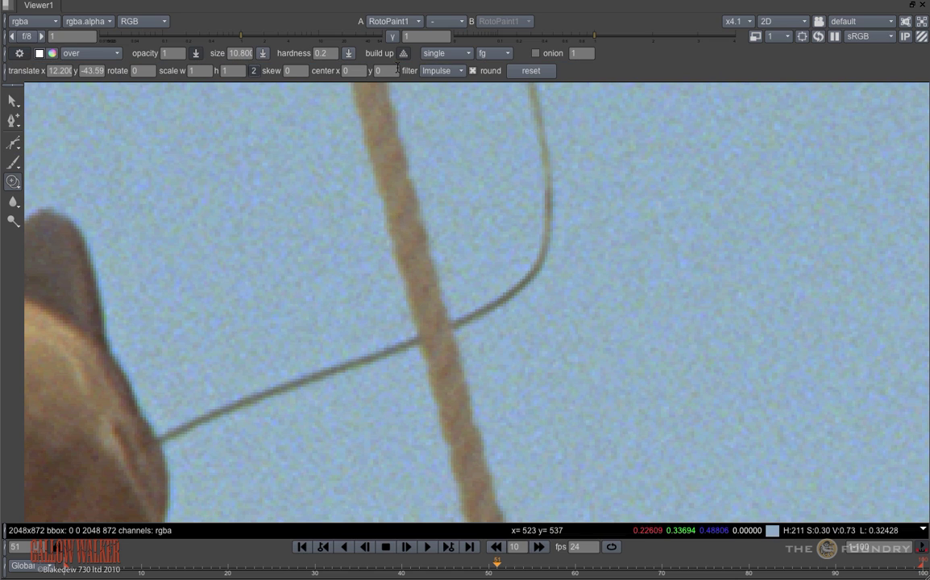
# Step: Clone sky over the wire on both sides of the rope and set both strokes' lifetime to all frames
pyautogui.click(19, 53)
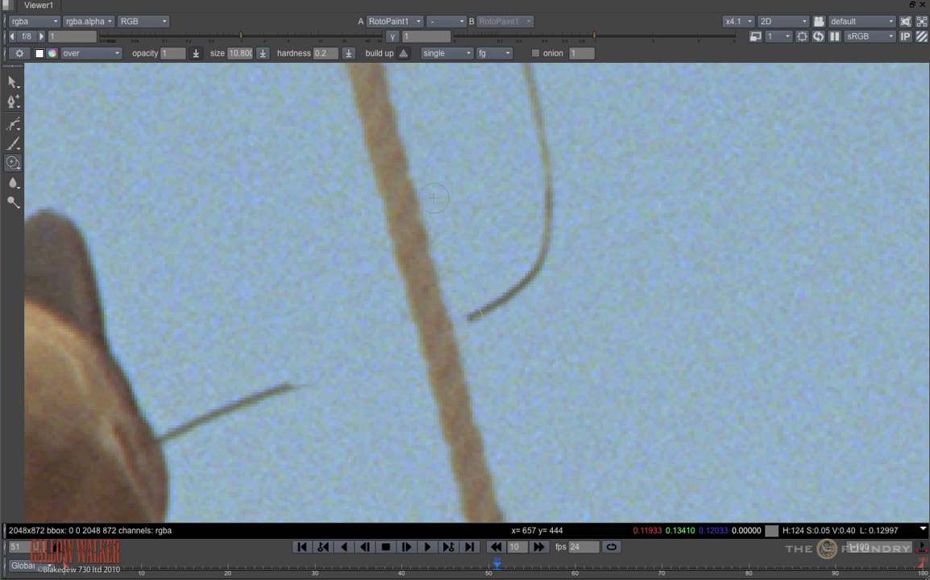
pyautogui.moveTo(474, 315); pyautogui.dragTo(532, 272)
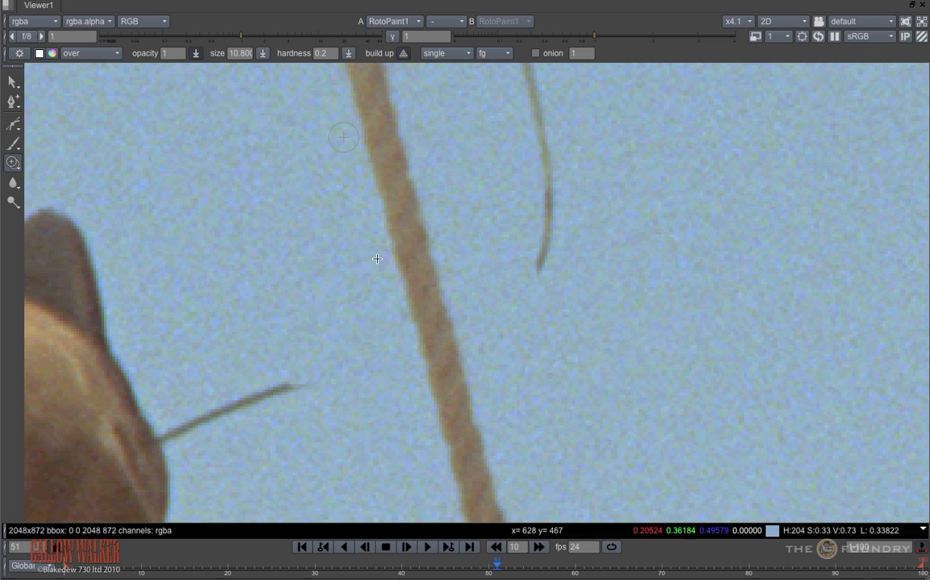
pyautogui.press('space')
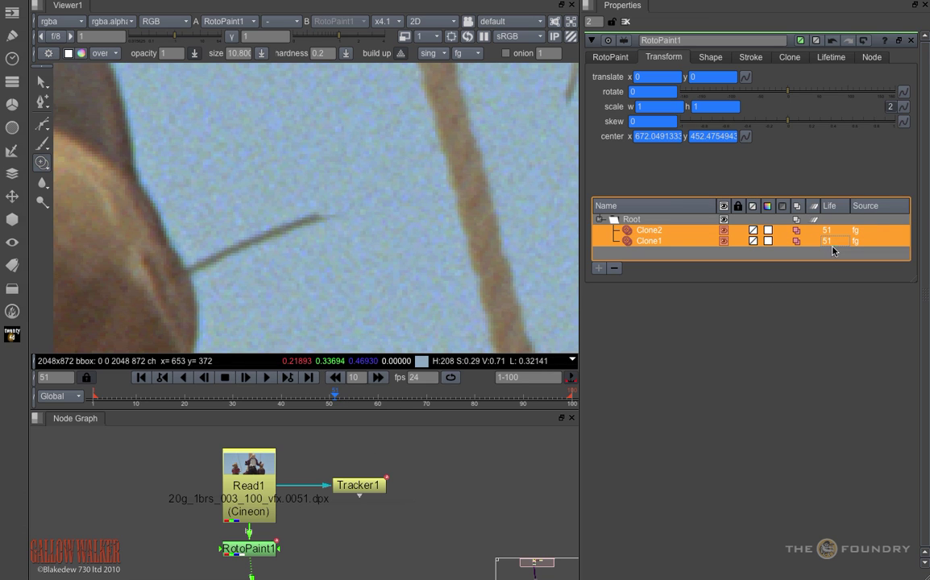
pyautogui.click(831, 58)
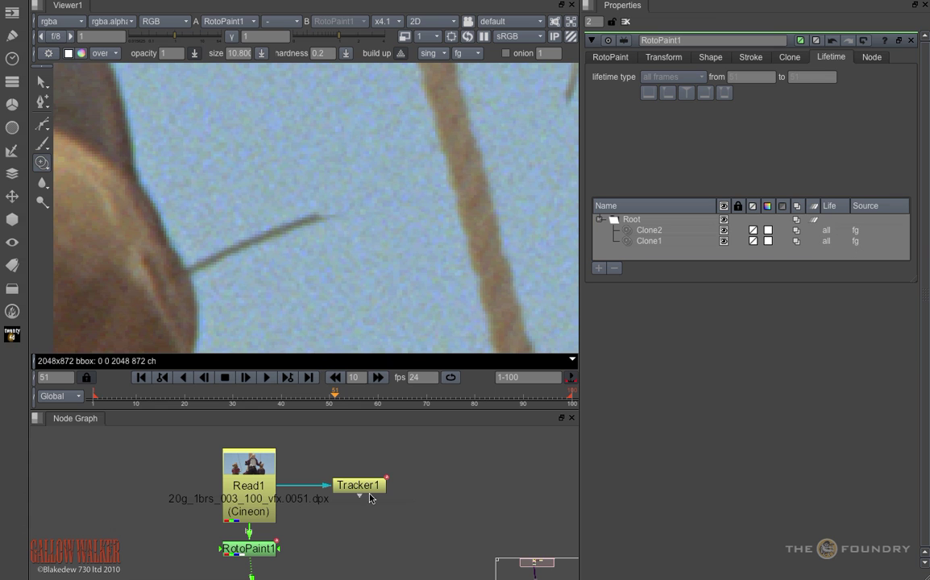
# Step: Set the match-move reference frame of Tracker1 to the current frame, 51
pyautogui.doubleClick(368, 490)
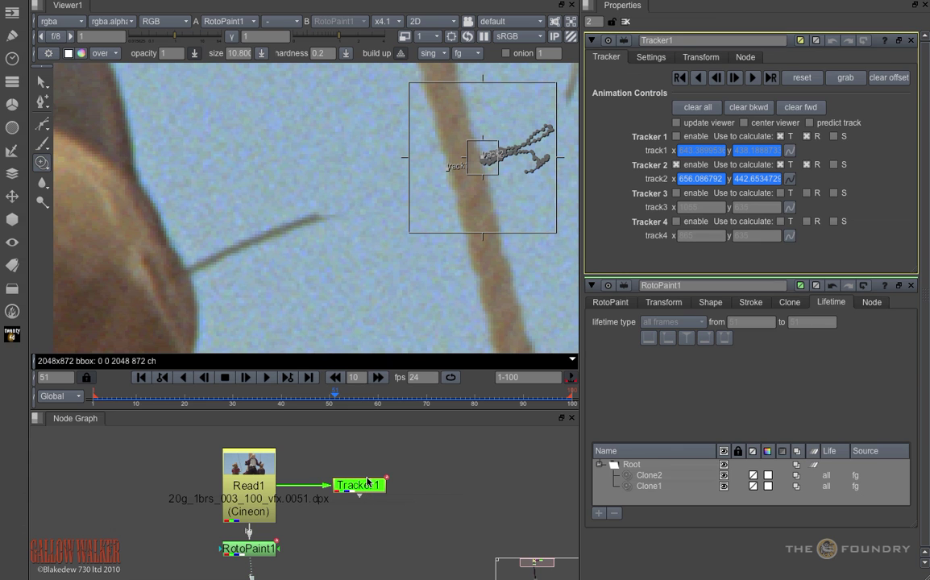
pyautogui.click(700, 57)
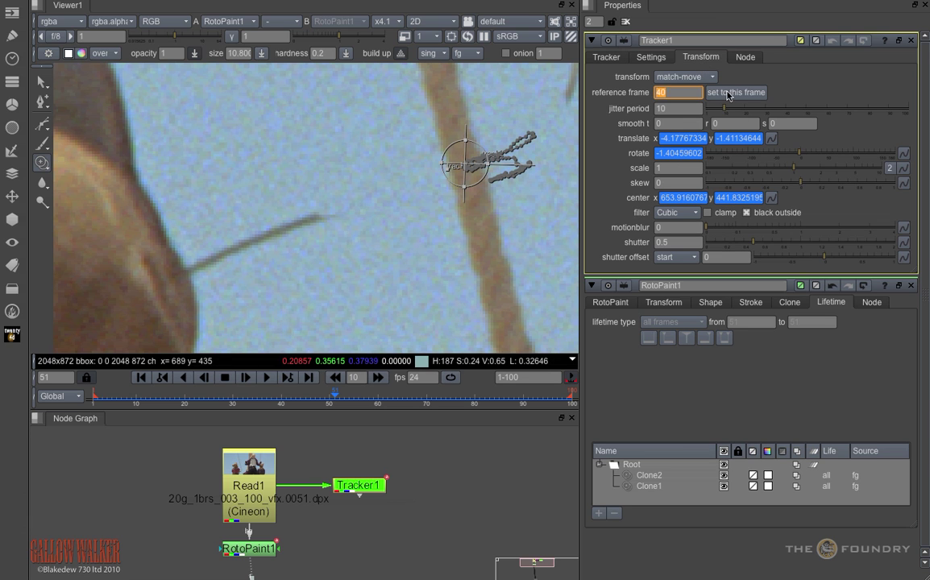
pyautogui.click(736, 92)
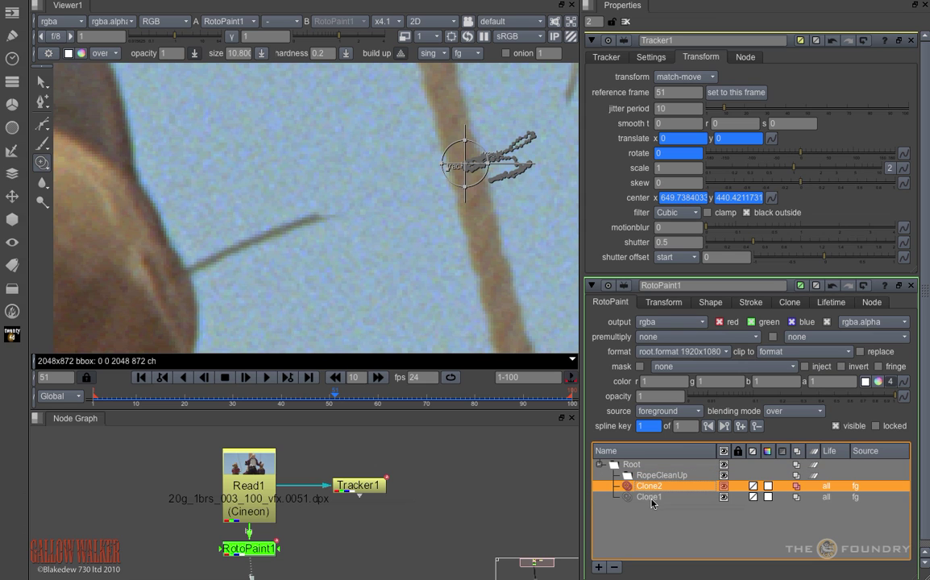
# Step: Put both clone strokes into a RopeCleanUp layer and link the layer's transform to Tracker1
pyautogui.keyDown('shift'); pyautogui.click(651, 499); pyautogui.keyUp('shift')
pyautogui.moveTo(631, 488); pyautogui.dragTo(645, 476)
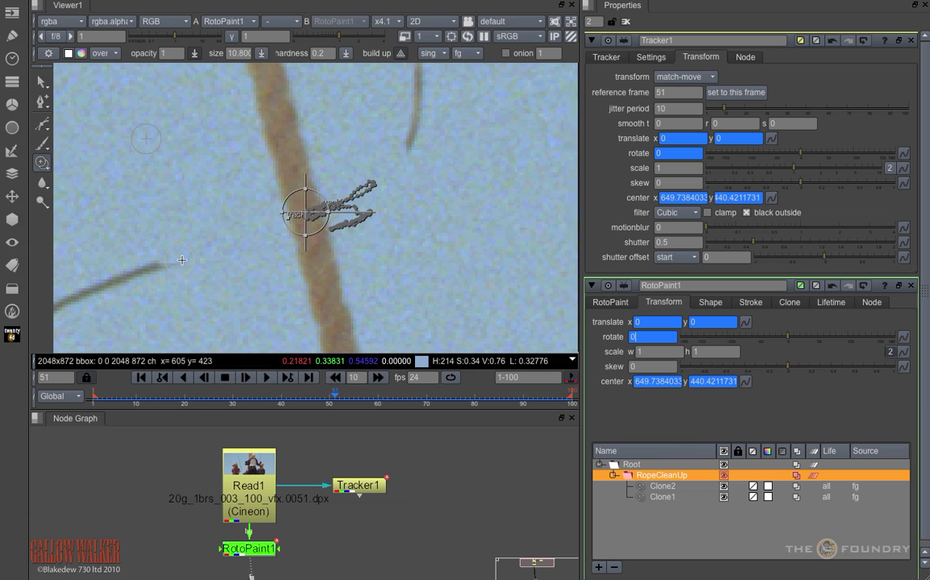
pyautogui.click(592, 40)
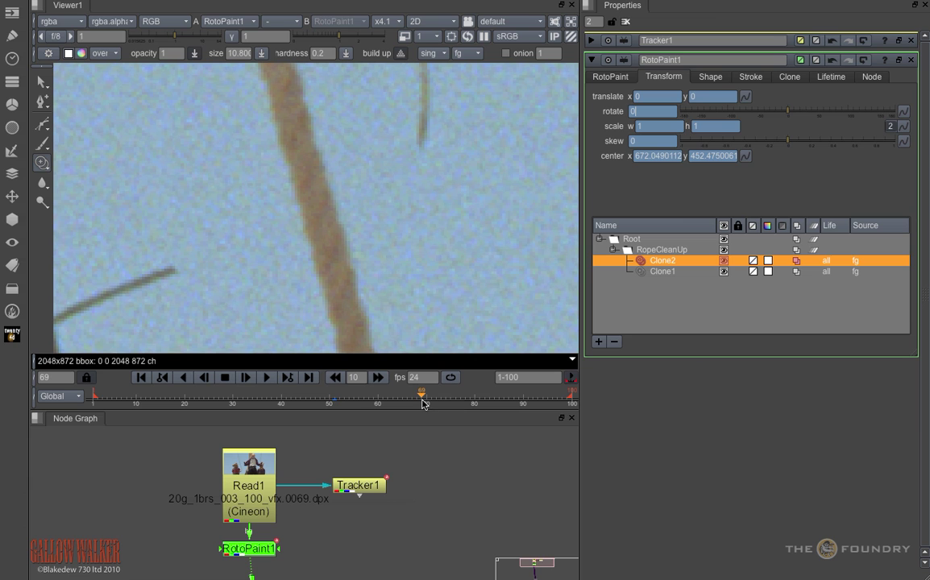
# Step: Key Clone1's clone translate at frame 69 and raise its x value at frame 73
pyautogui.click(42, 82)
pyautogui.click(669, 272)
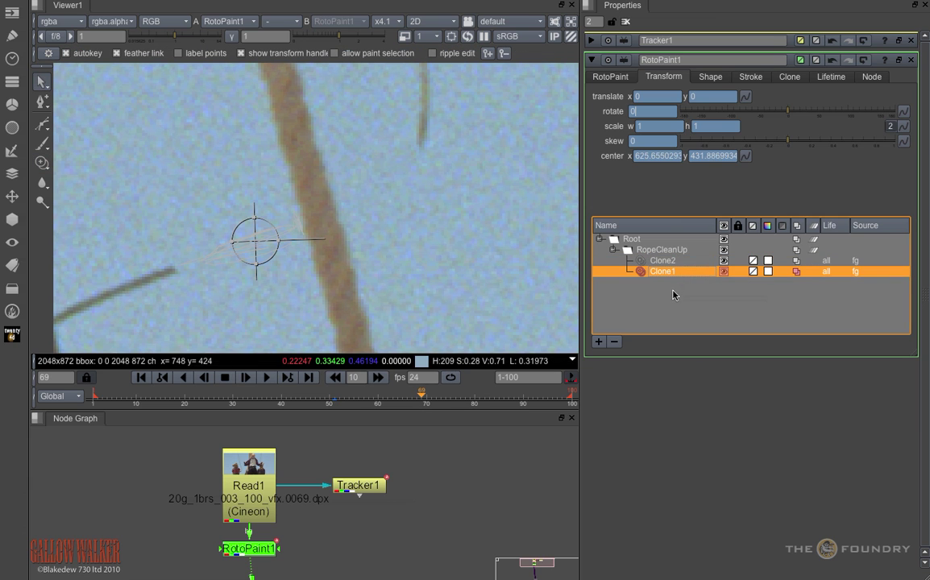
pyautogui.click(787, 78)
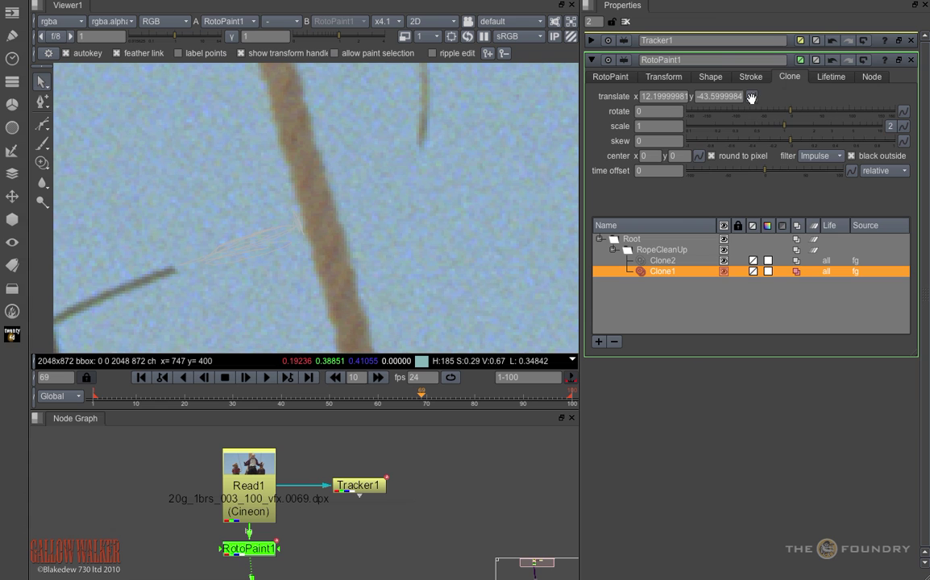
pyautogui.rightClick(751, 96)
pyautogui.click(786, 102)
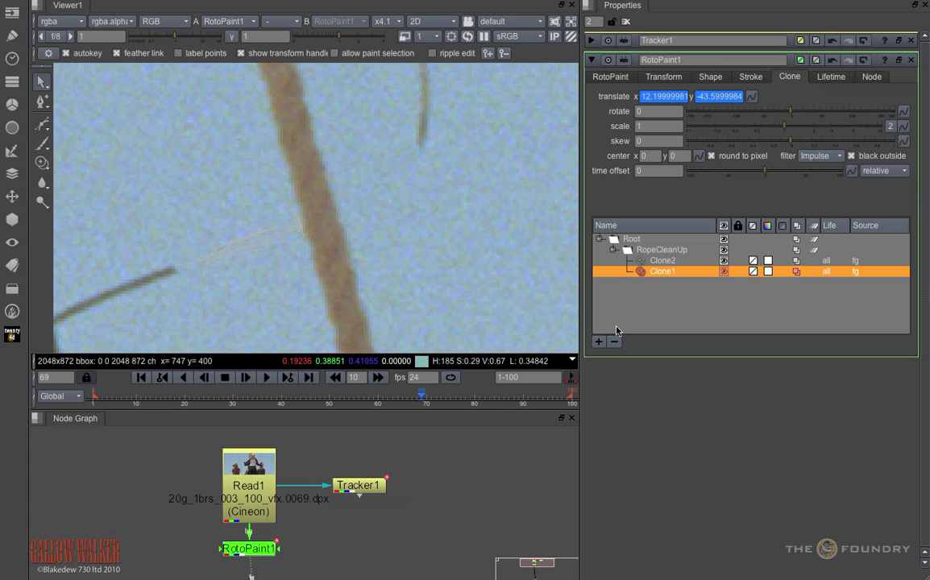
pyautogui.moveTo(426, 401); pyautogui.dragTo(443, 403)
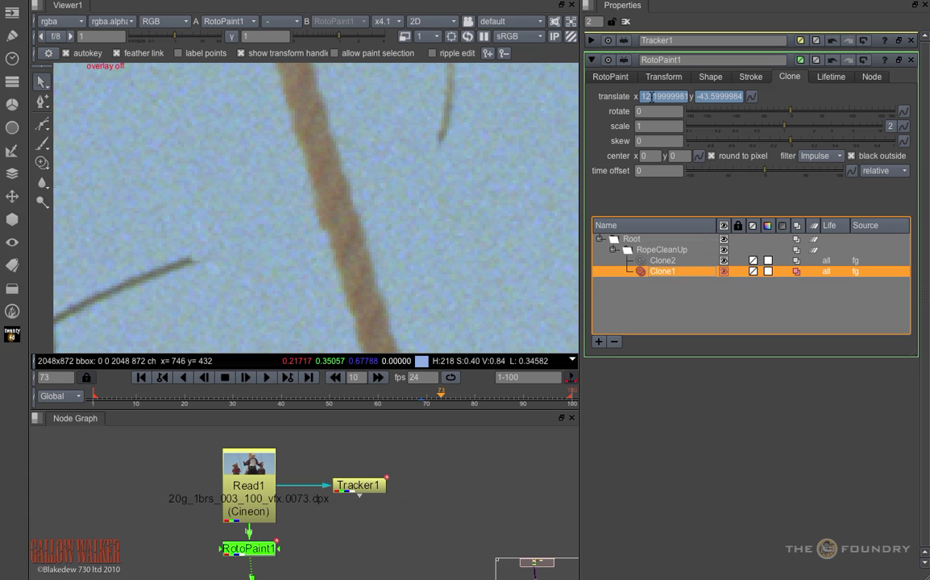
pyautogui.click(647, 96)
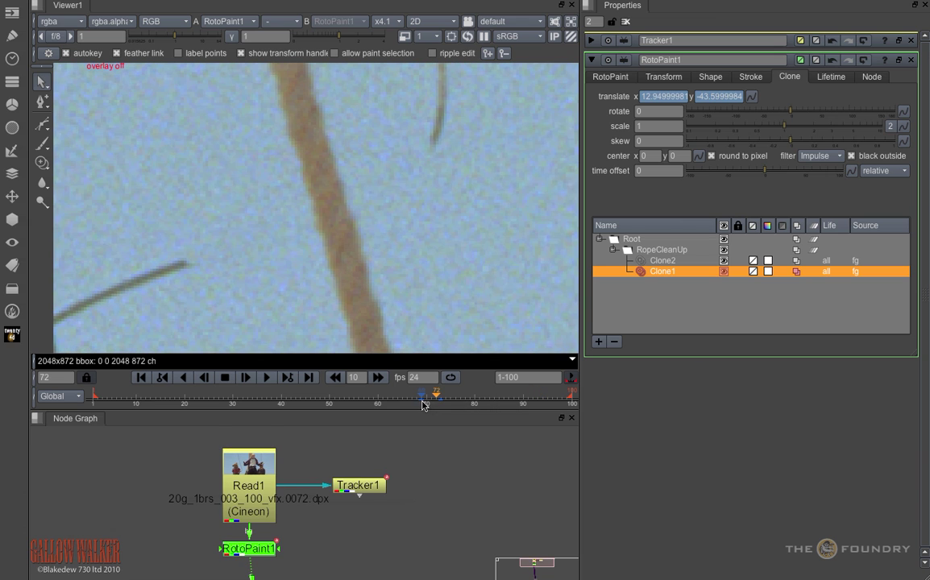
# Step: Key Clone2's clone translate at frame 69 and raise its x value to about 13.2 at frame 73
pyautogui.click(423, 404)
pyautogui.click(661, 260)
pyautogui.click(752, 99)
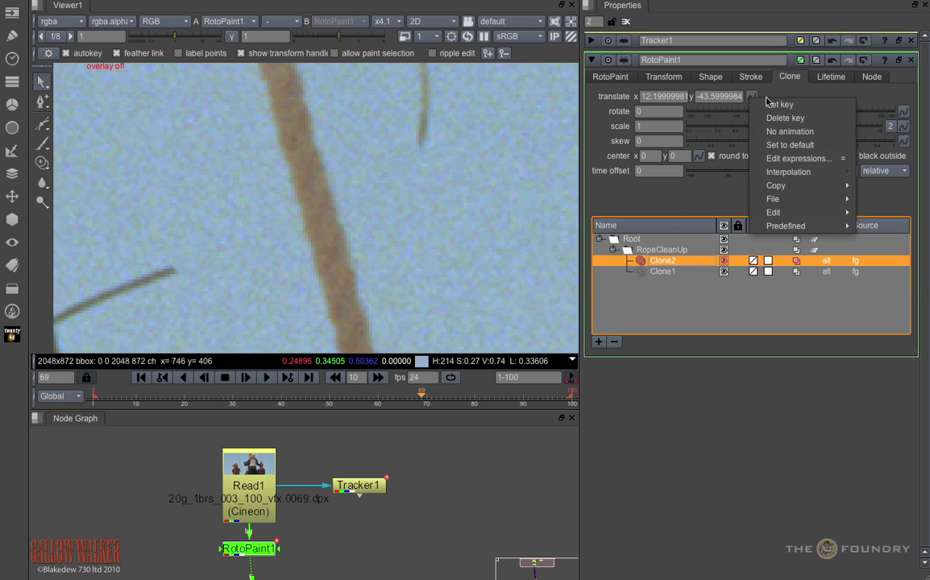
pyautogui.click(775, 103)
pyautogui.click(659, 272)
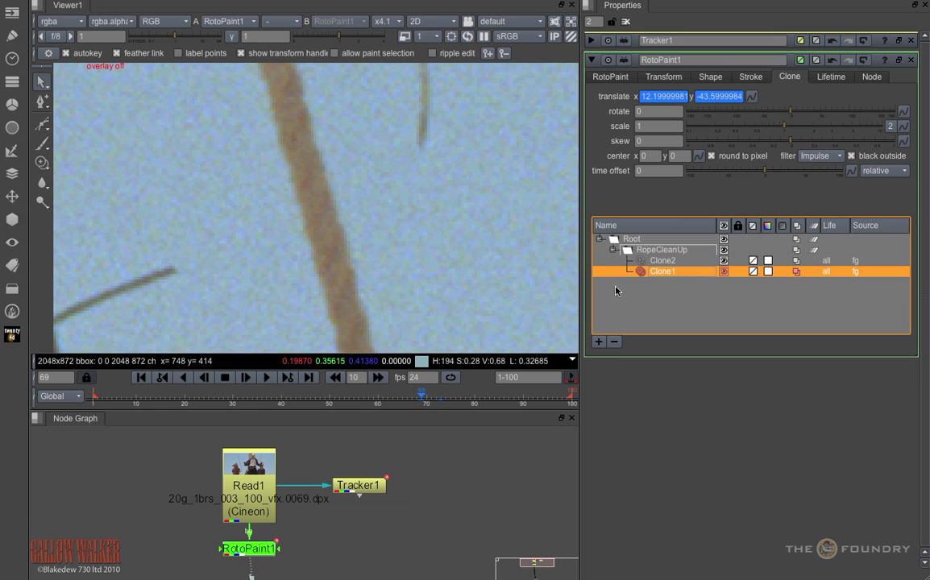
pyautogui.hotkey('alt', 'Right')
pyautogui.click(669, 262)
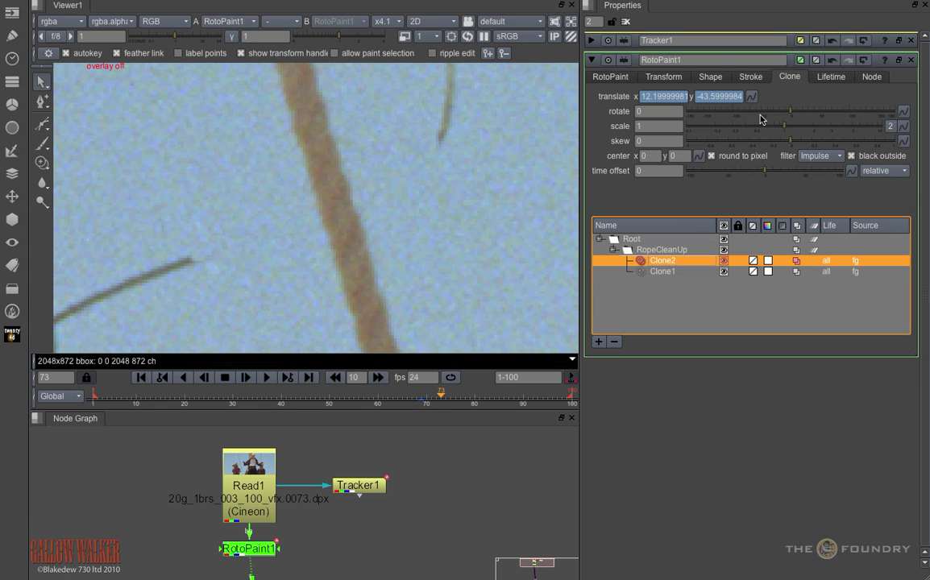
pyautogui.click(644, 96)
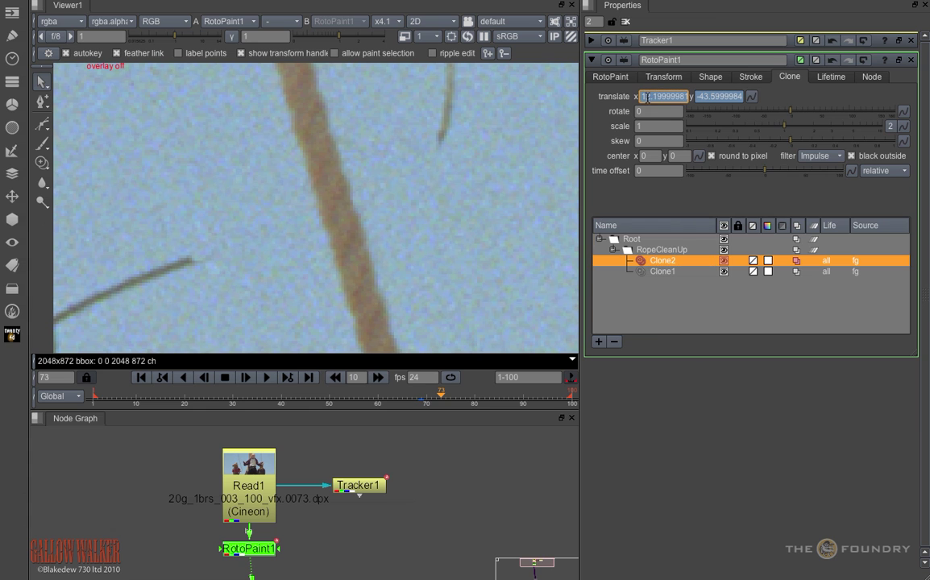
pyautogui.press('Up')
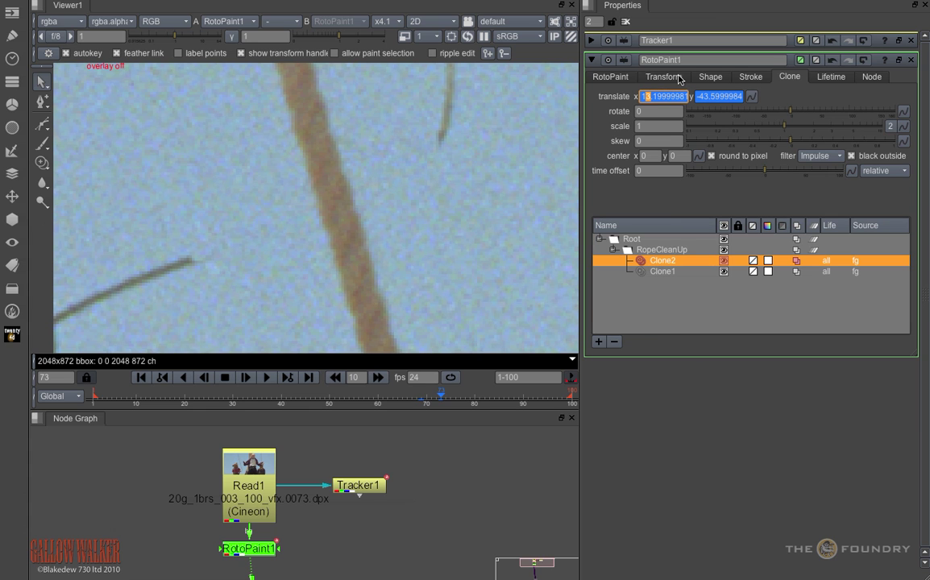
pyautogui.moveTo(421, 401)
pyautogui.mouseDown()
pyautogui.moveTo(567, 403)
pyautogui.moveTo(428, 407)
pyautogui.mouseUp()
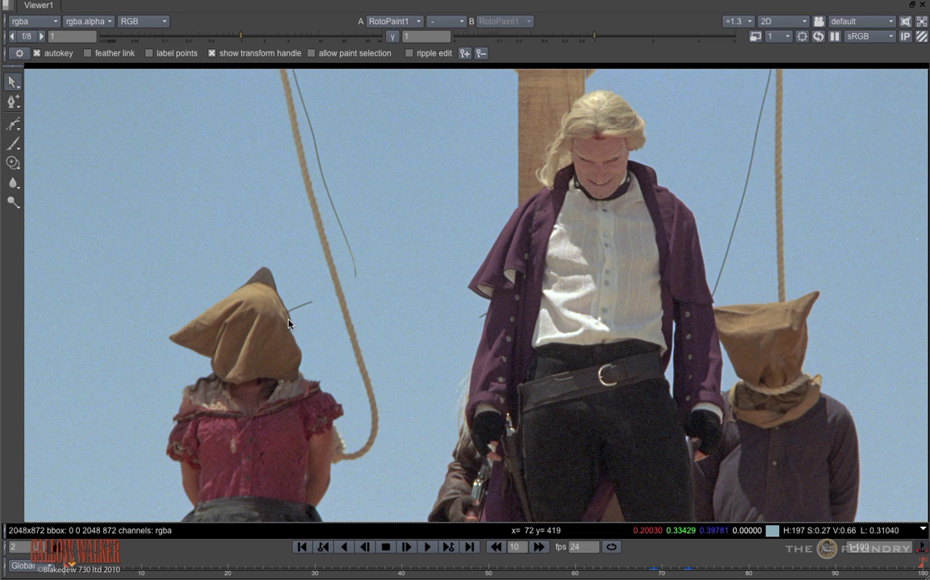
# Step: Draw a closed Bezier shape around the leftover wire beside the hood and refine its lower edge
pyautogui.scroll(5, 339, 266)
pyautogui.scroll(-1, 357, 247)
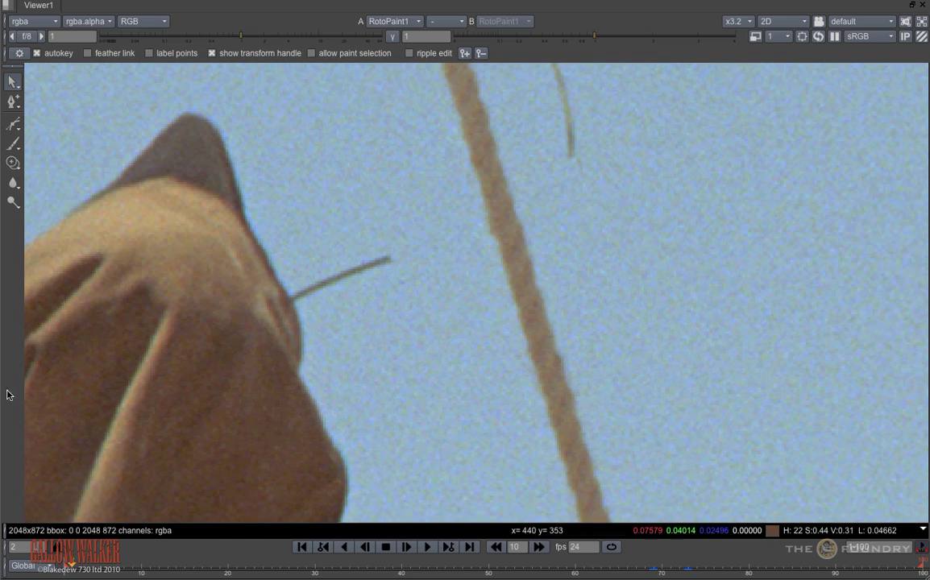
pyautogui.click(13, 123)
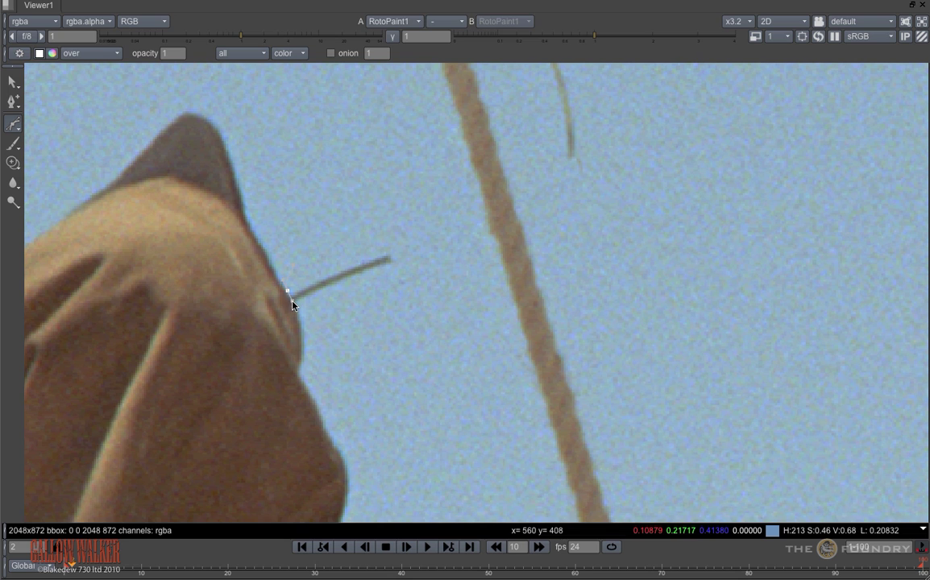
pyautogui.click(359, 325)
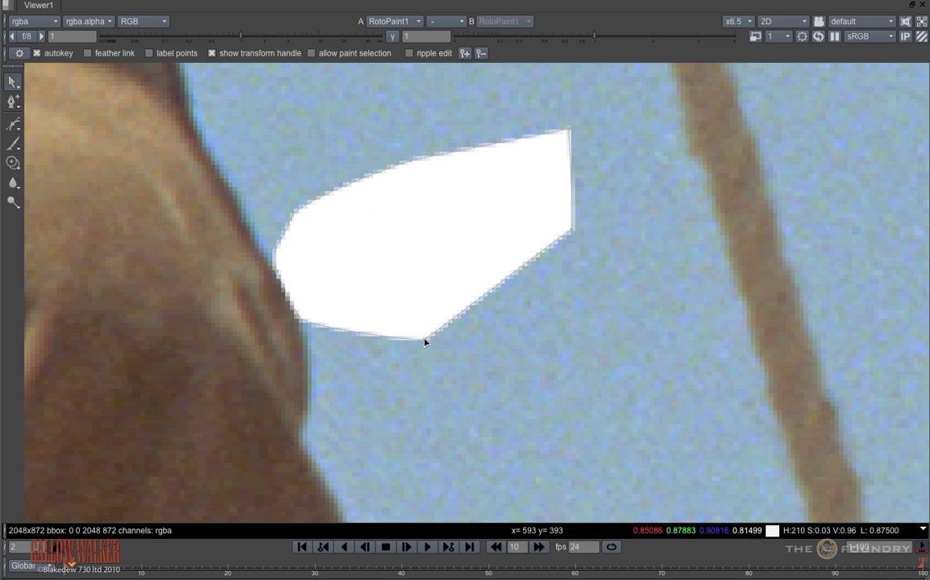
pyautogui.moveTo(425, 339); pyautogui.dragTo(420, 308)
# Step: Set the source of the Bezier shape beside the hood to foreground
pyautogui.press('space')
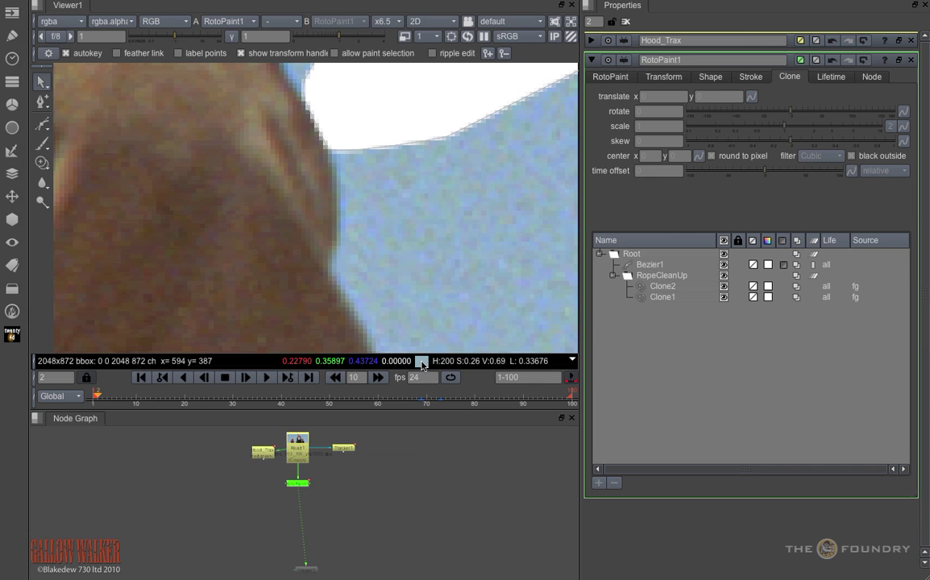
pyautogui.moveTo(433, 220); pyautogui.dragTo(337, 341, button='middle')
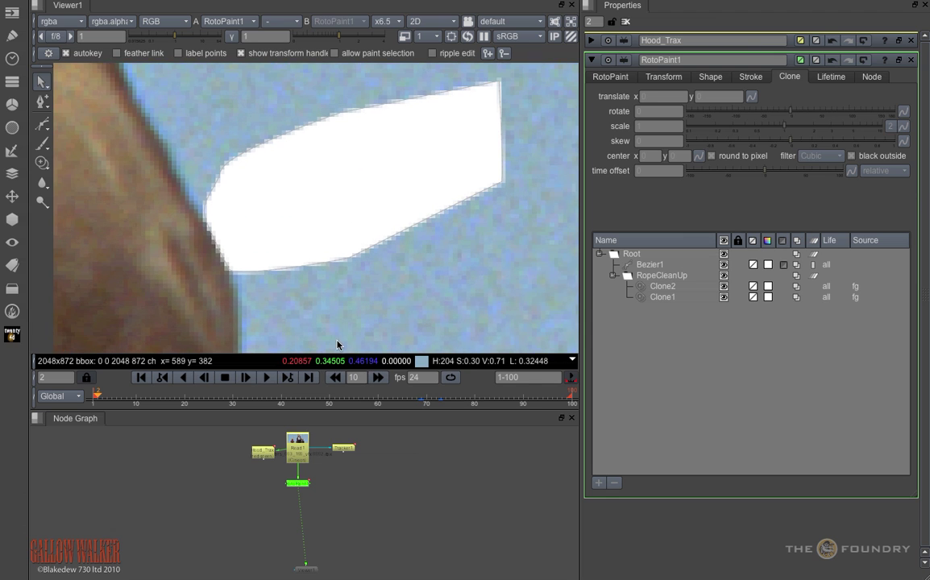
pyautogui.click(648, 267)
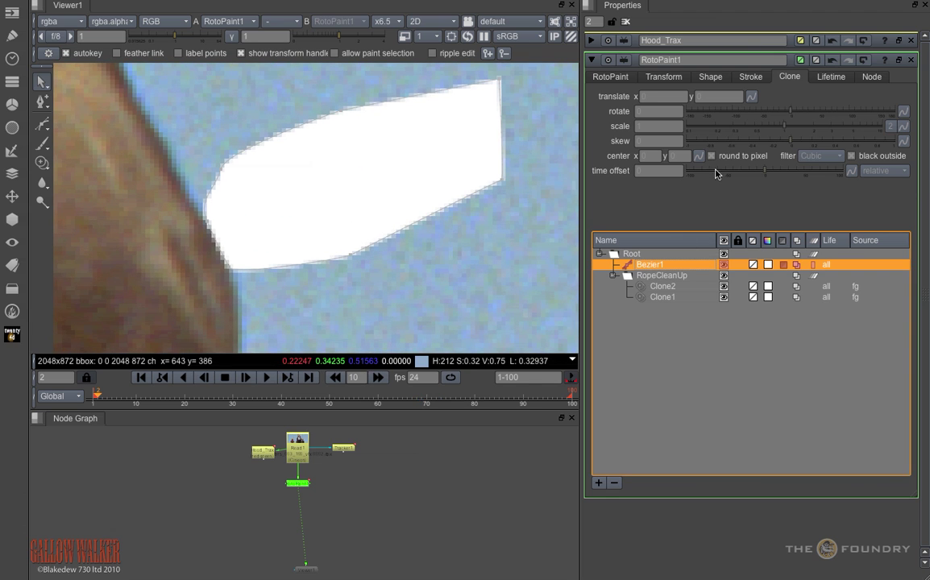
pyautogui.click(711, 77)
pyautogui.click(676, 98)
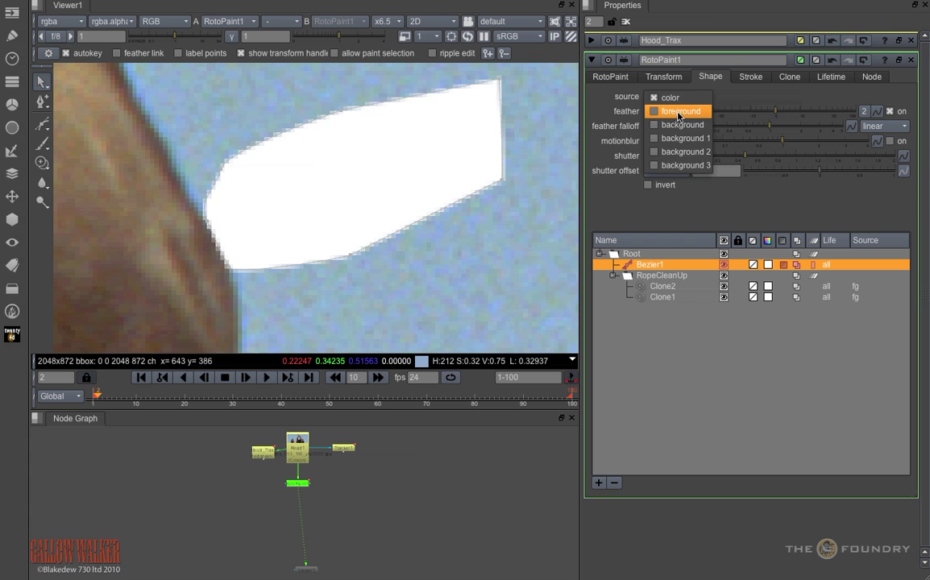
pyautogui.click(677, 112)
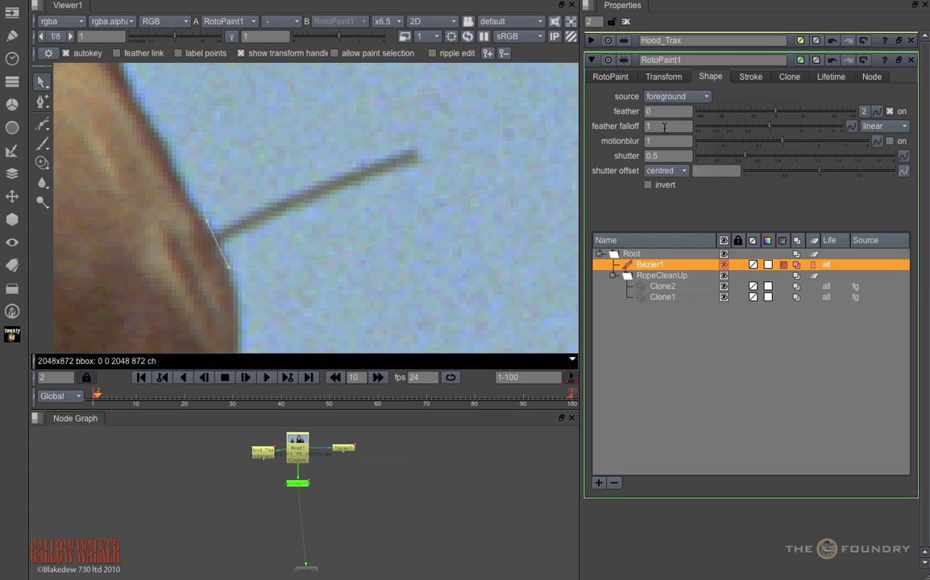
# Step: Set the Bezier shape's clone translate y to -23 so that clean sky covers the wire
pyautogui.click(787, 79)
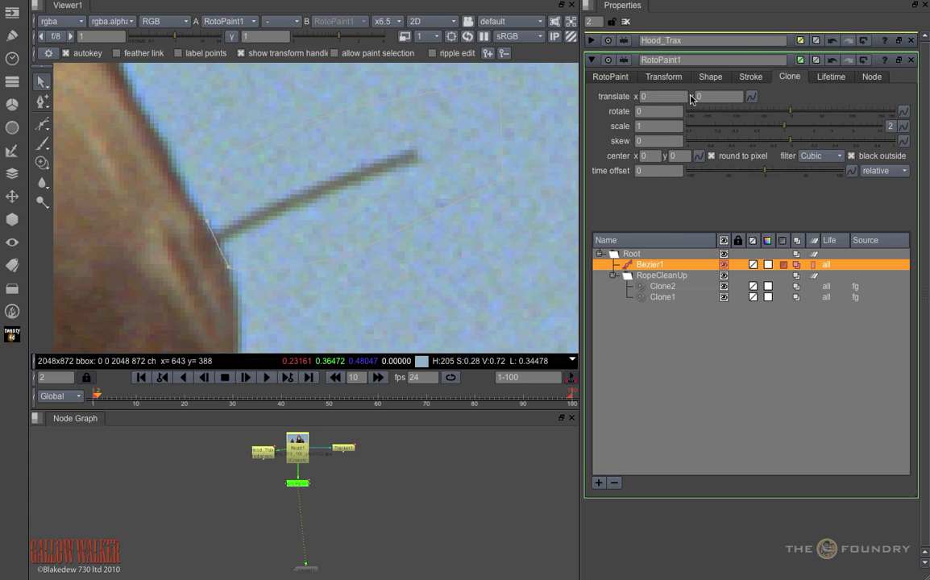
pyautogui.moveTo(698, 96); pyautogui.dragTo(619, 110)
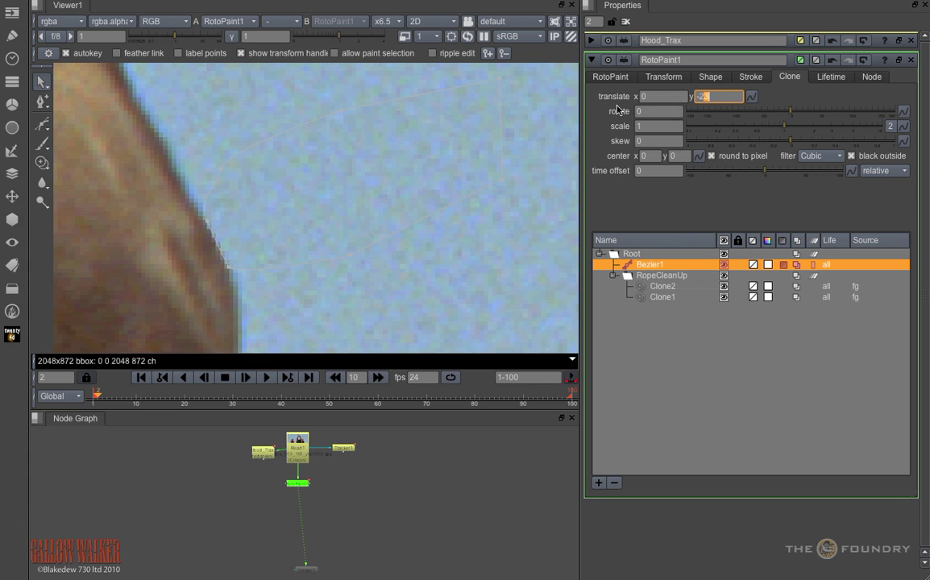
pyautogui.click(440, 254)
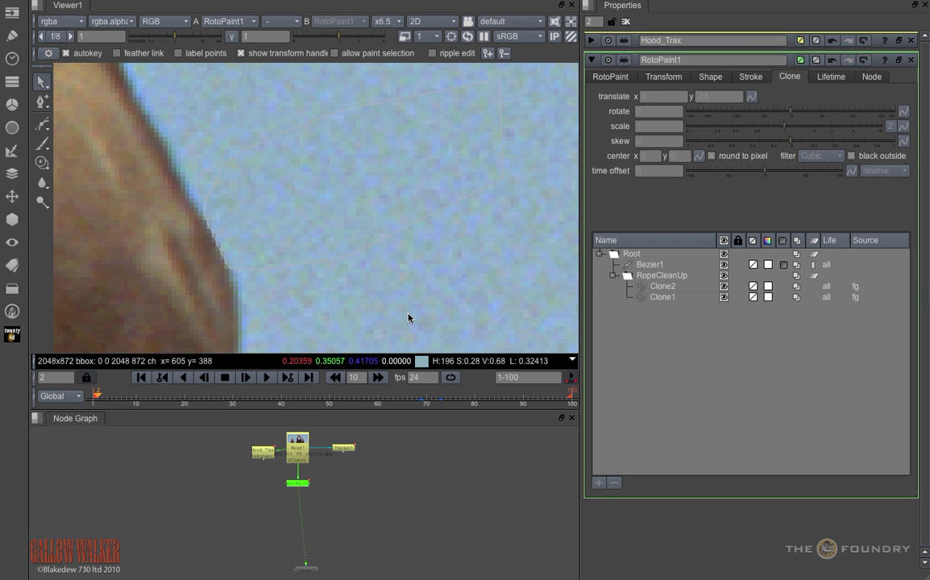
# Step: Open the Hood_Trax tracker's settings and change its transform mode to stabilize
pyautogui.doubleClick(269, 460)
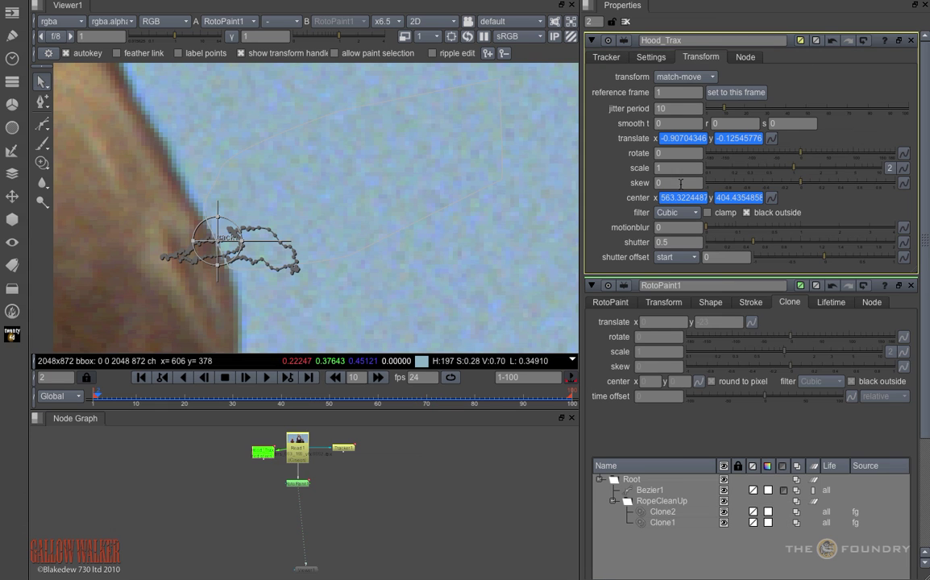
pyautogui.click(606, 57)
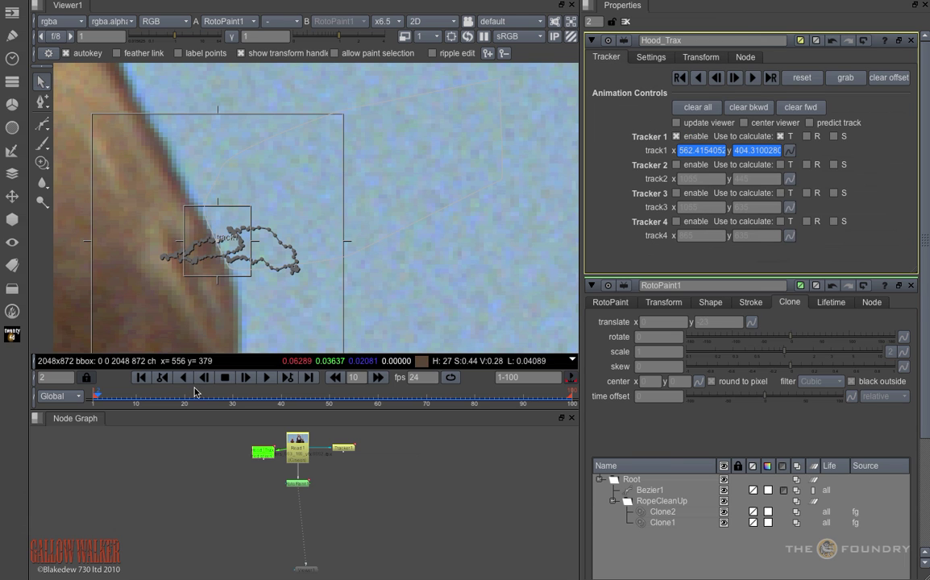
pyautogui.moveTo(111, 401)
pyautogui.mouseDown()
pyautogui.moveTo(203, 404)
pyautogui.moveTo(97, 403)
pyautogui.mouseUp()
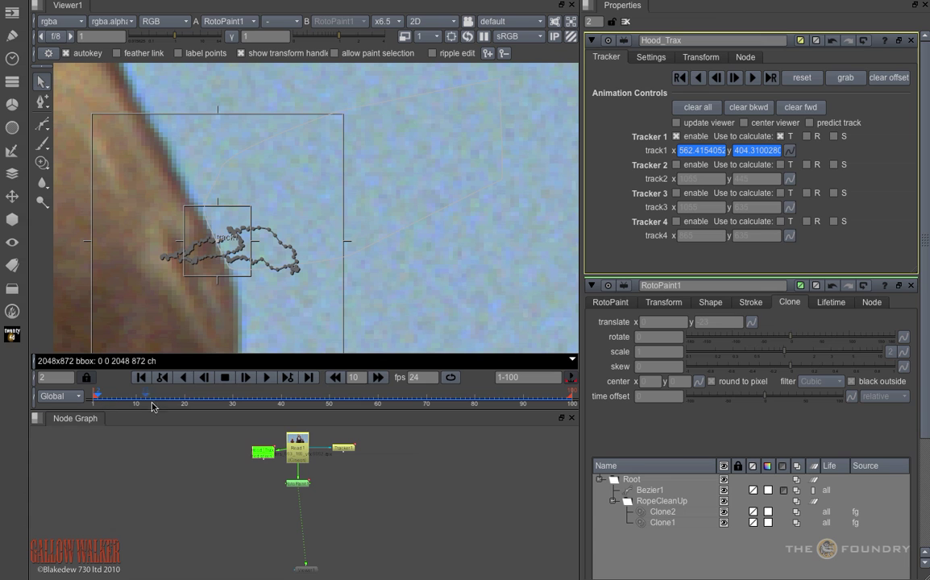
pyautogui.click(700, 57)
pyautogui.click(686, 77)
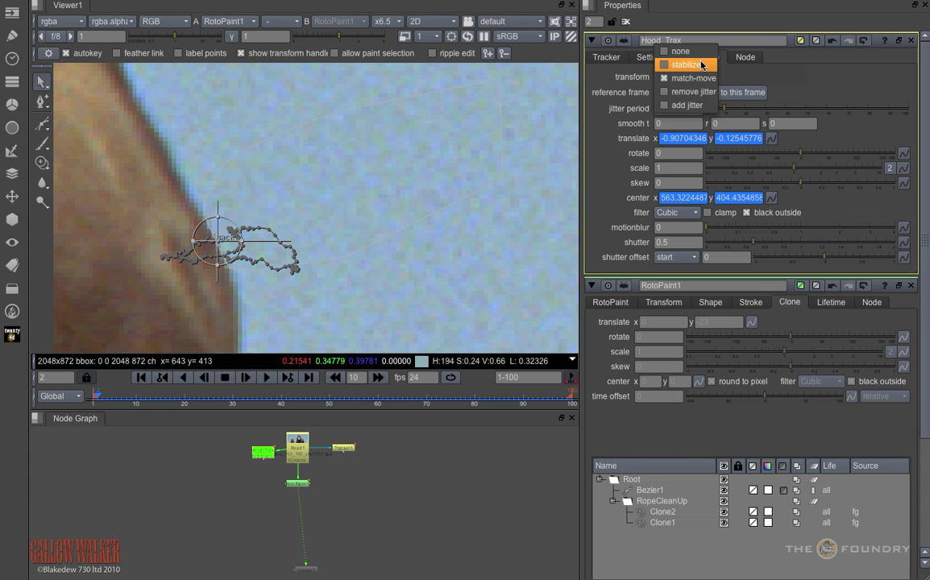
pyautogui.click(685, 64)
# Step: Bring back the RotoPaint1 settings and view the stabilized Hood_Trax output at frame 10, close on the hood's edge
pyautogui.doubleClick(298, 484)
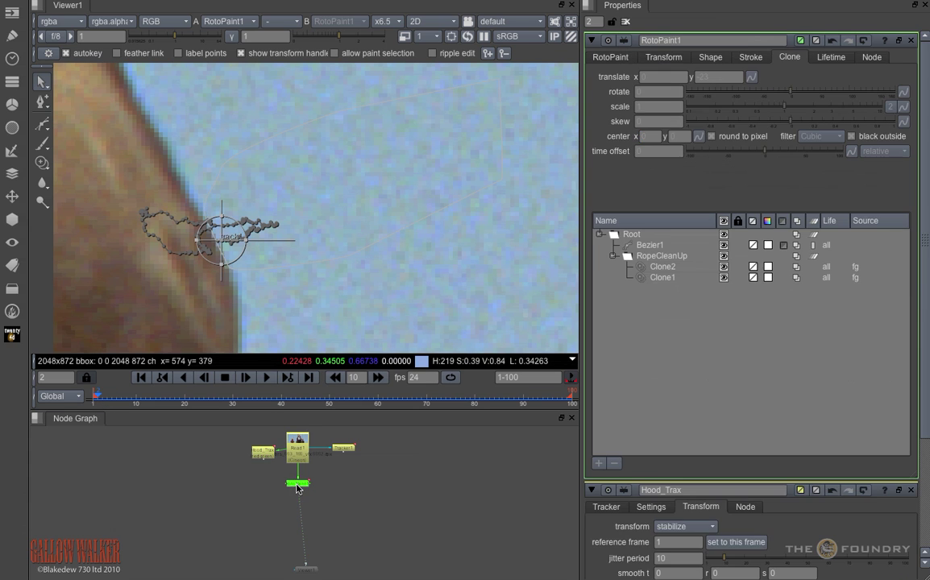
pyautogui.click(591, 490)
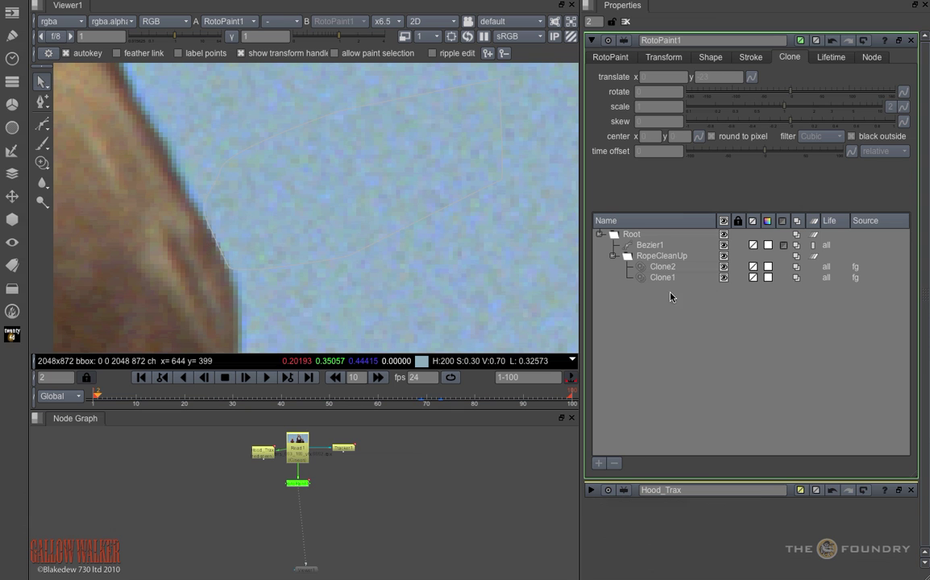
pyautogui.scroll(5, 258, 225)
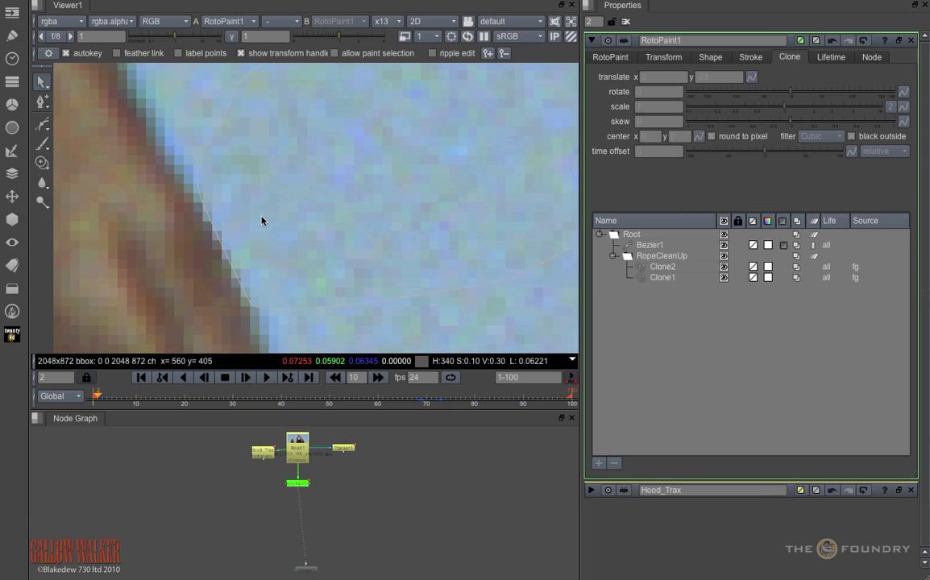
pyautogui.click(140, 403)
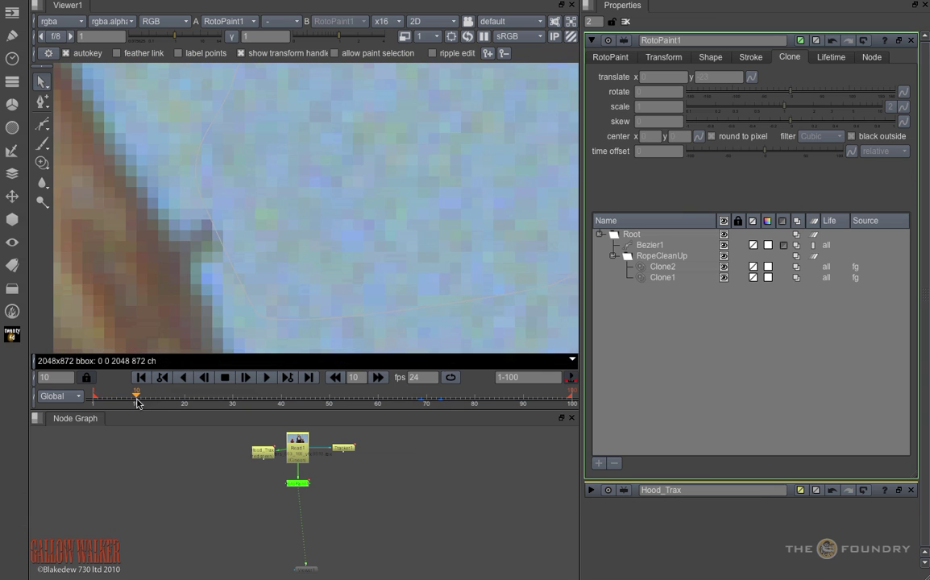
pyautogui.click(610, 57)
pyautogui.click(262, 455)
pyautogui.press('1')
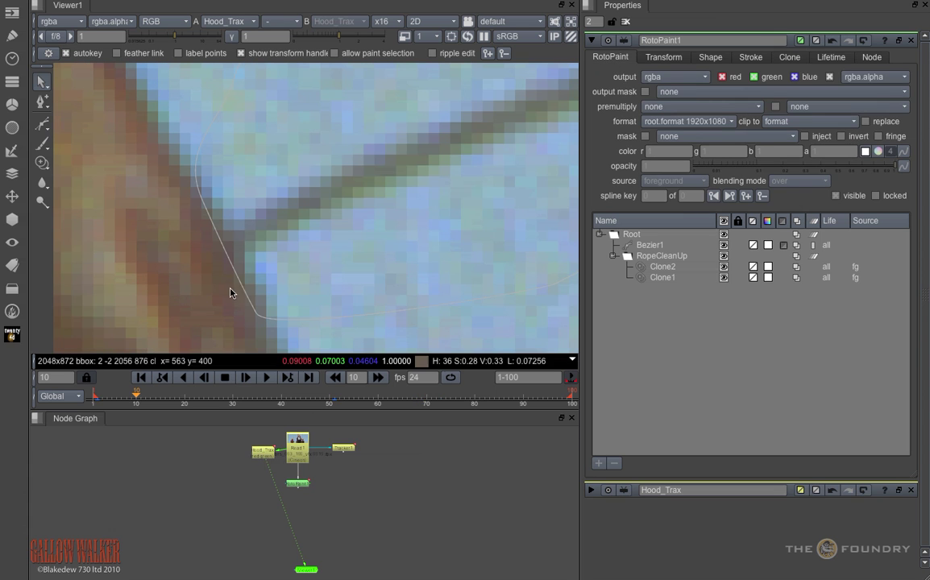
# Step: Shift the Bezier shape's hood-side points onto the hood's edge at frame 10
pyautogui.moveTo(140, 156); pyautogui.dragTo(274, 343)
pyautogui.moveTo(230, 246); pyautogui.dragTo(243, 235)
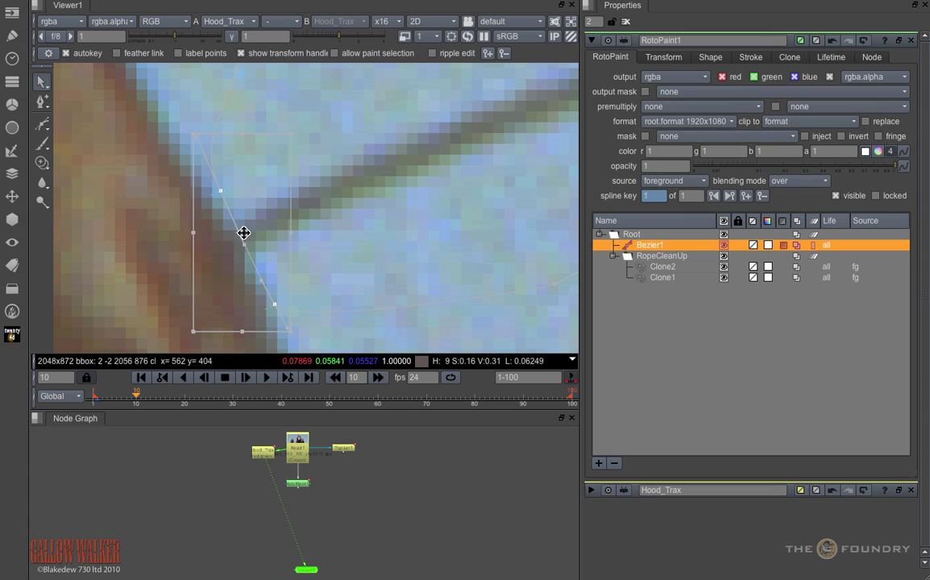
pyautogui.scroll(-2, 382, 253)
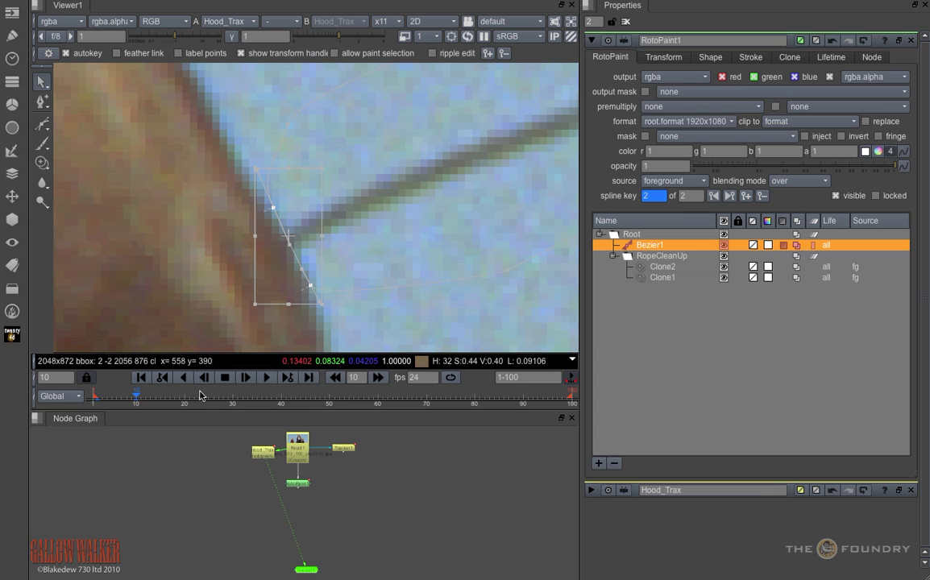
# Step: Key the Bezier's hood-side points along the hood's edge every 10 frames from 20 to 100, and return the view to RotoPaint1 at frame 2
pyautogui.click(185, 405)
pyautogui.moveTo(291, 230); pyautogui.dragTo(286, 241)
pyautogui.click(235, 403)
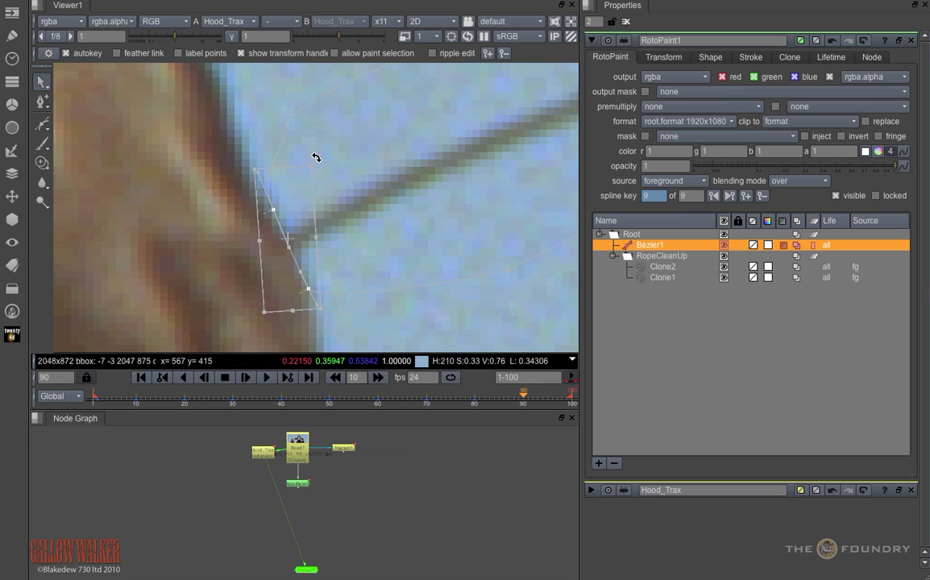
pyautogui.moveTo(315, 156); pyautogui.dragTo(310, 165)
pyautogui.click(569, 400)
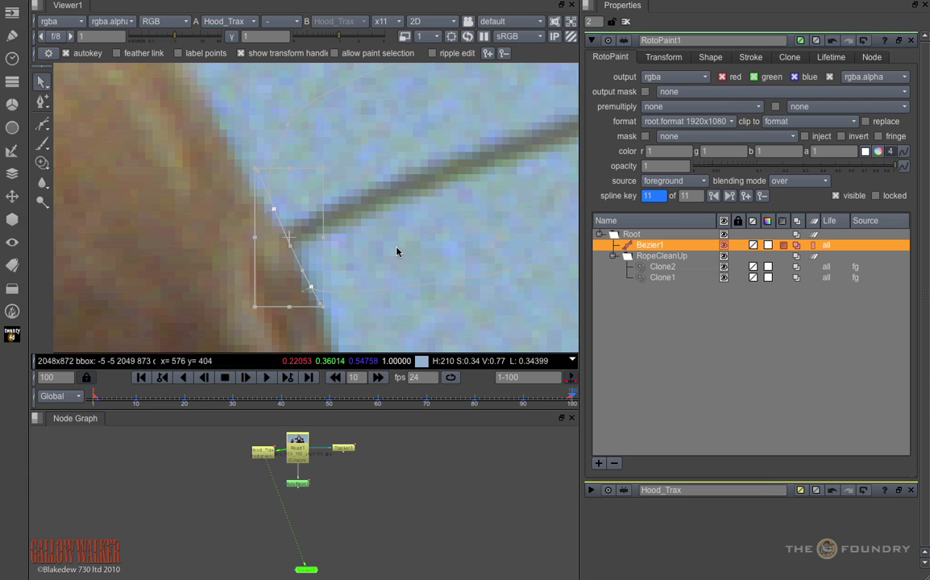
pyautogui.click(426, 252)
pyautogui.moveTo(548, 408); pyautogui.dragTo(99, 407)
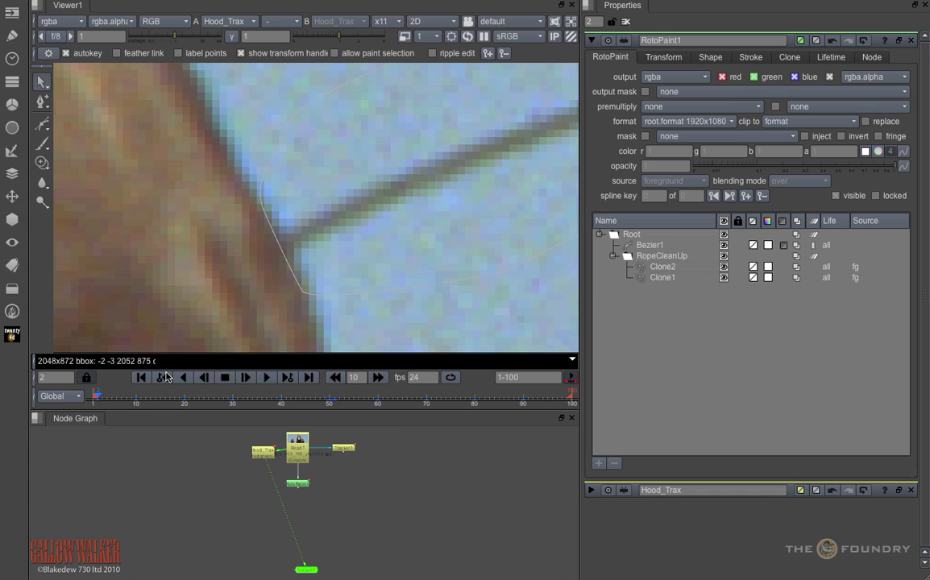
pyautogui.press('1')
# Step: Add a layer named HoodCleanUp and move the Bezier shape into it
pyautogui.click(658, 248)
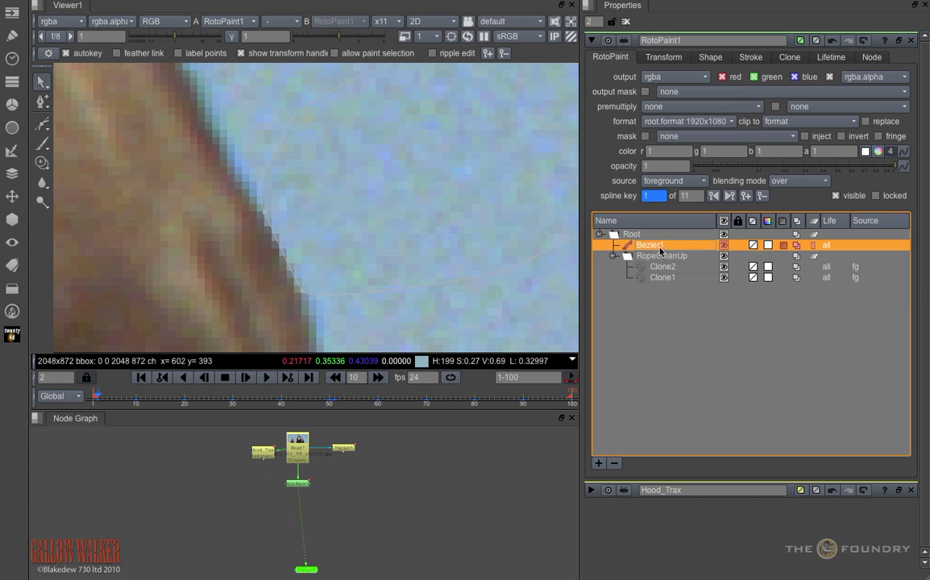
pyautogui.click(599, 465)
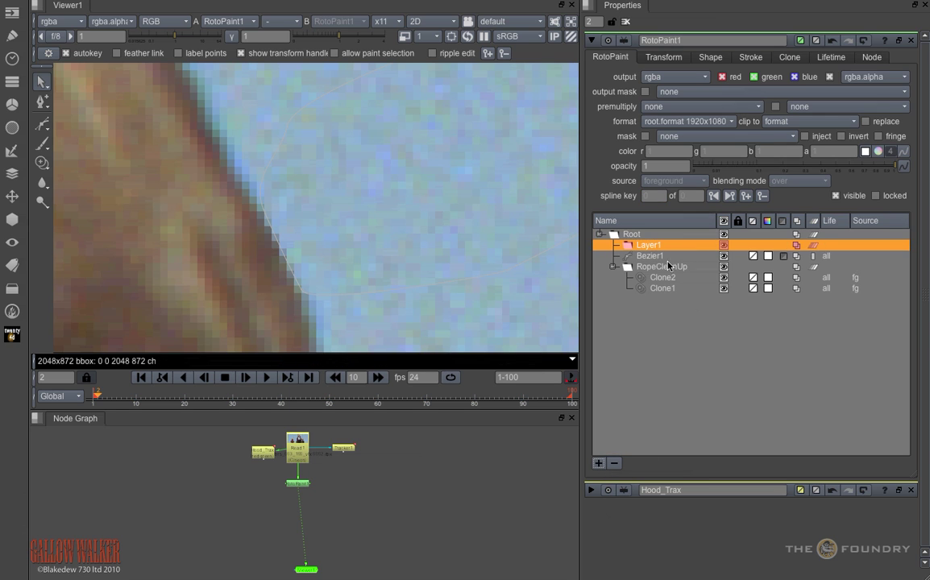
pyautogui.moveTo(654, 262); pyautogui.dragTo(657, 247)
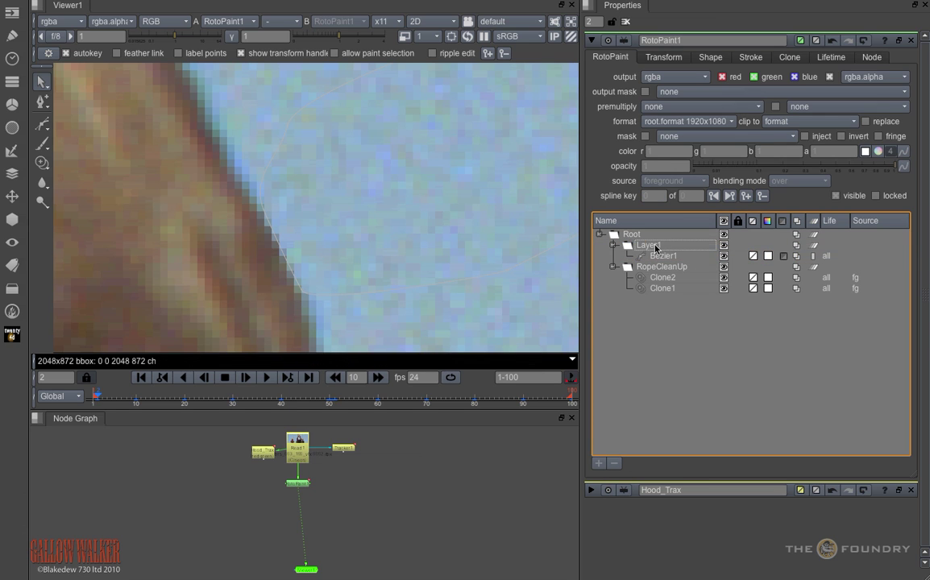
pyautogui.doubleClick(654, 246)
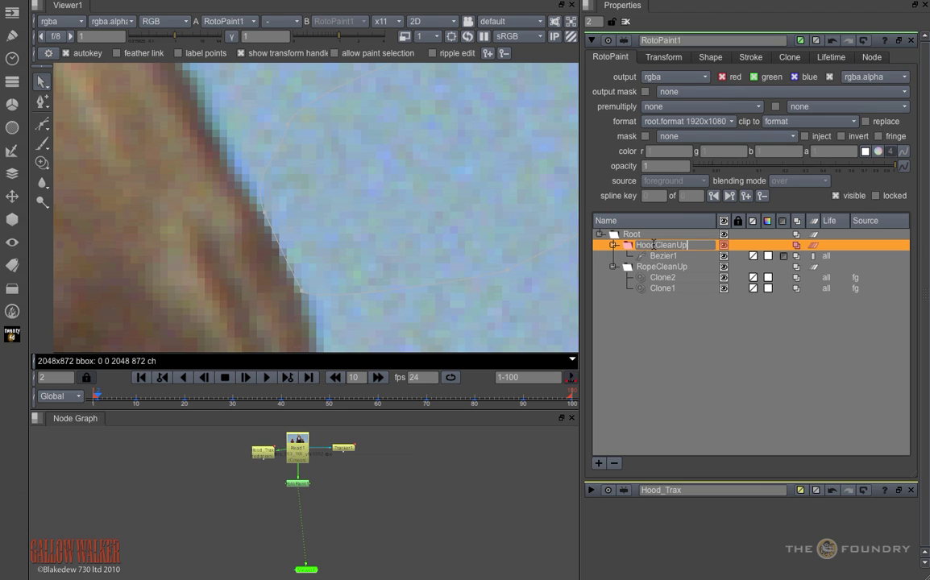
pyautogui.click(645, 400)
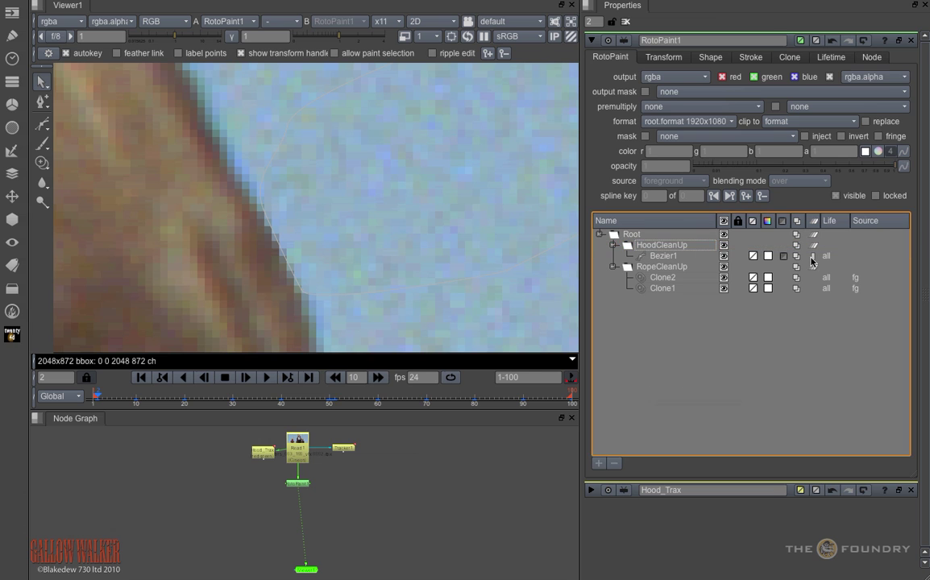
# Step: Set the Hood_Trax tracker's transform mode to match-move
pyautogui.click(592, 491)
pyautogui.scroll(-2, 923, 444)
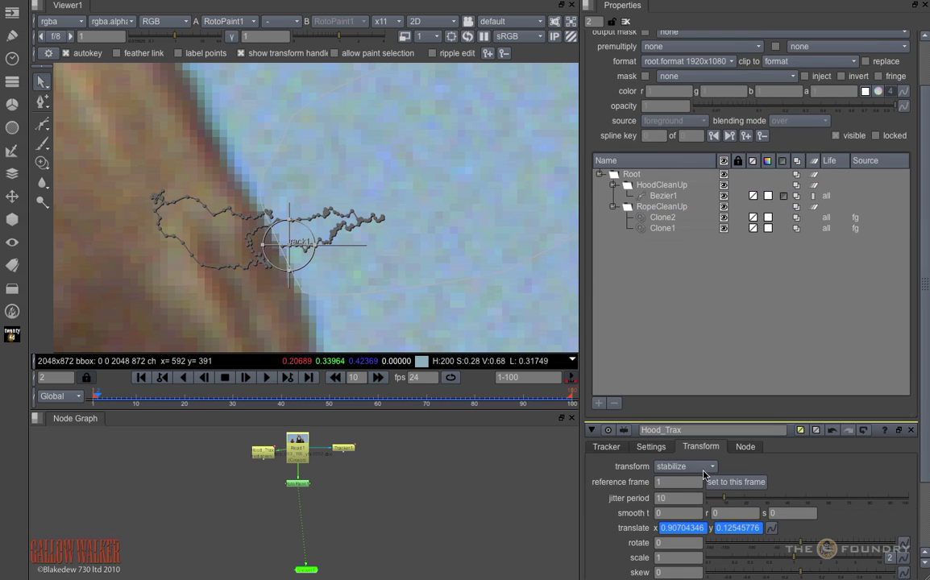
pyautogui.click(685, 467)
pyautogui.click(684, 482)
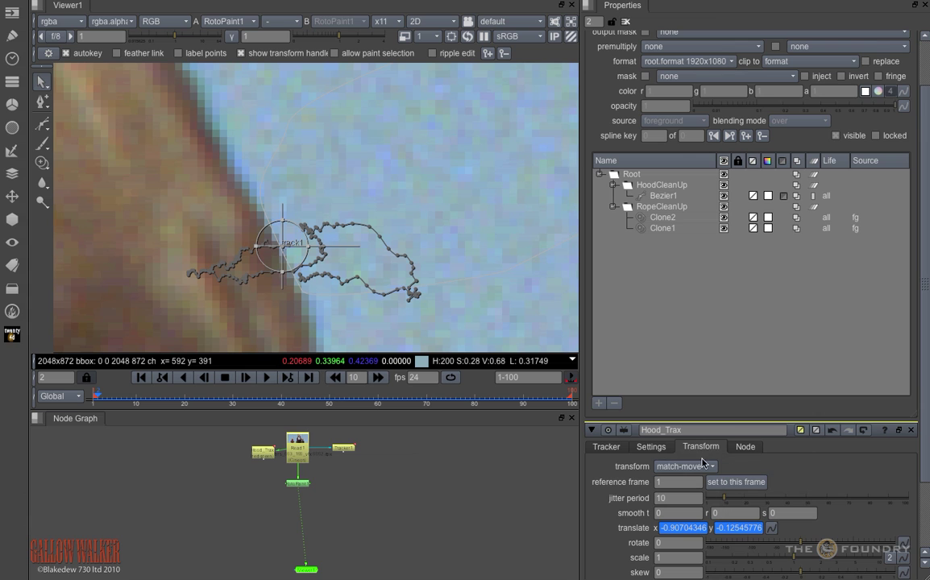
# Step: Link the HoodCleanUp layer's translate and center to the Hood_Trax tracker's translate and center
pyautogui.click(659, 186)
pyautogui.moveTo(927, 375); pyautogui.dragTo(927, 340)
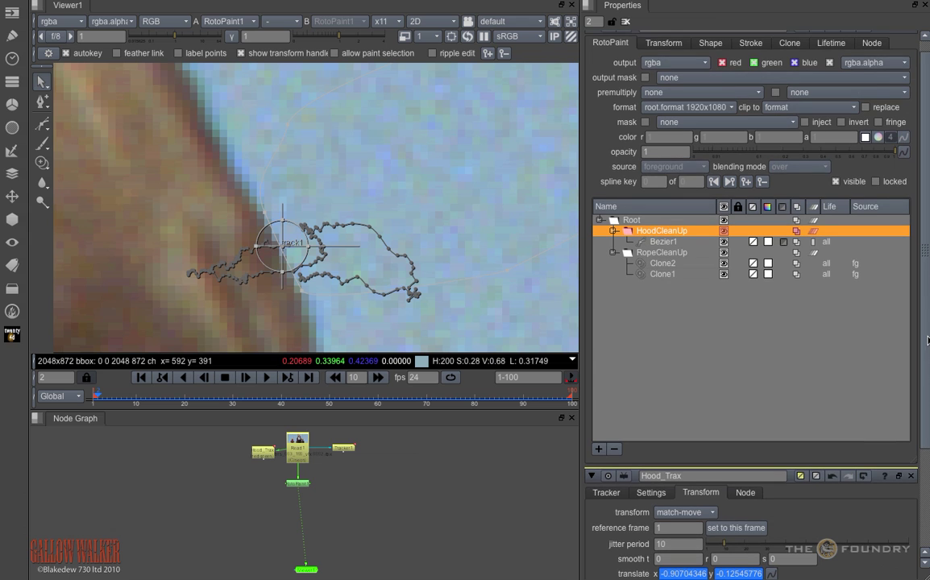
pyautogui.click(664, 45)
pyautogui.moveTo(913, 464); pyautogui.dragTo(897, 357)
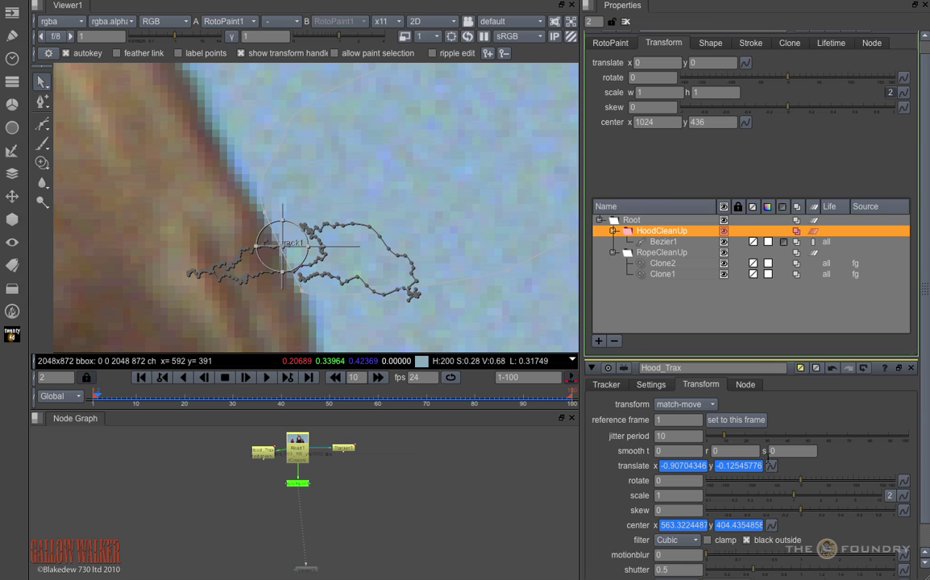
pyautogui.moveTo(772, 466); pyautogui.dragTo(746, 63)
pyautogui.moveTo(774, 526); pyautogui.dragTo(746, 122)
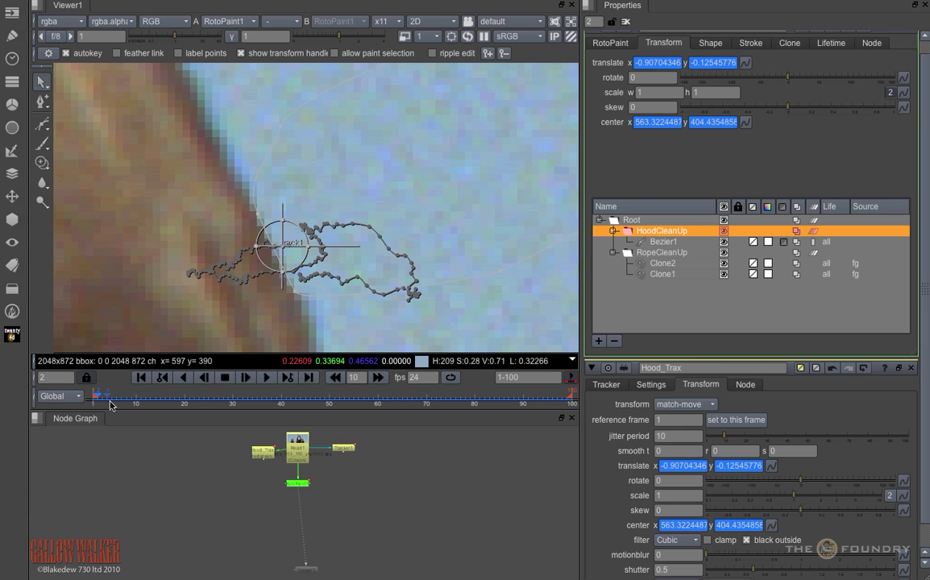
pyautogui.moveTo(101, 400)
pyautogui.mouseDown()
pyautogui.moveTo(199, 407)
pyautogui.moveTo(291, 399)
pyautogui.moveTo(515, 415)
pyautogui.moveTo(563, 399)
pyautogui.moveTo(103, 405)
pyautogui.mouseUp()
pyautogui.click(591, 370)
pyautogui.click(613, 57)
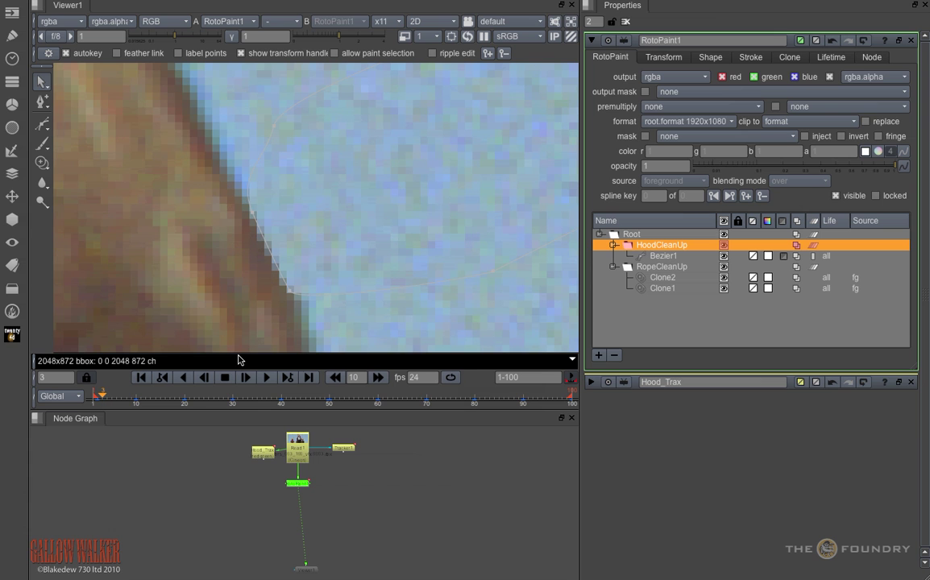
# Step: Turn the viewer overlay off and examine the hood cleanup at several frames, including 40, 4 and 3
pyautogui.click(375, 175)
pyautogui.press('o')
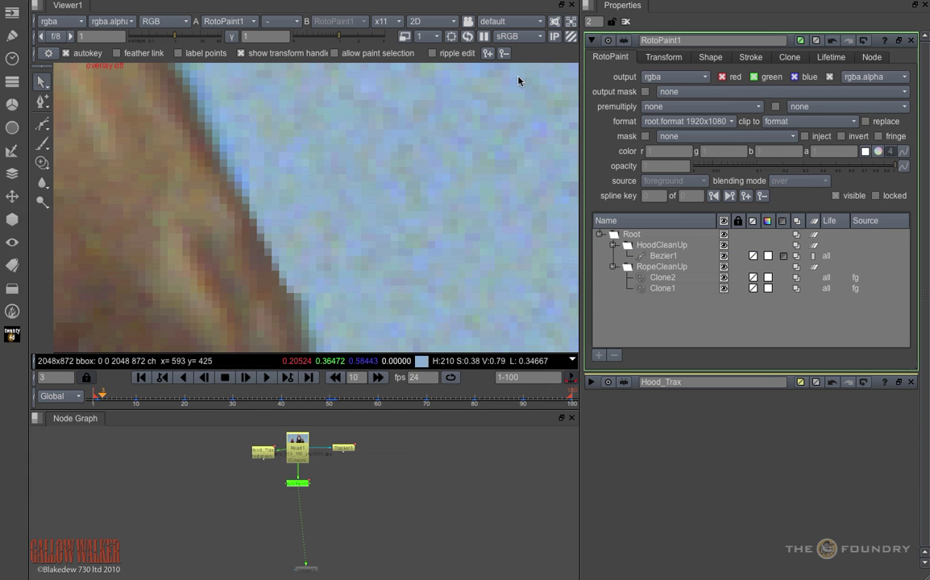
pyautogui.moveTo(120, 401); pyautogui.dragTo(282, 398)
pyautogui.scroll(-5, 389, 310)
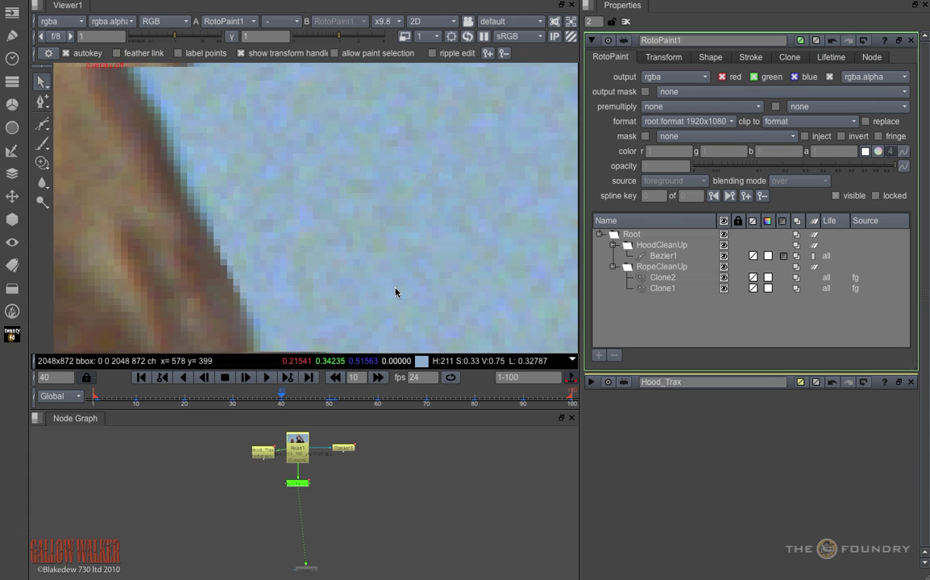
pyautogui.scroll(-1, 337, 314)
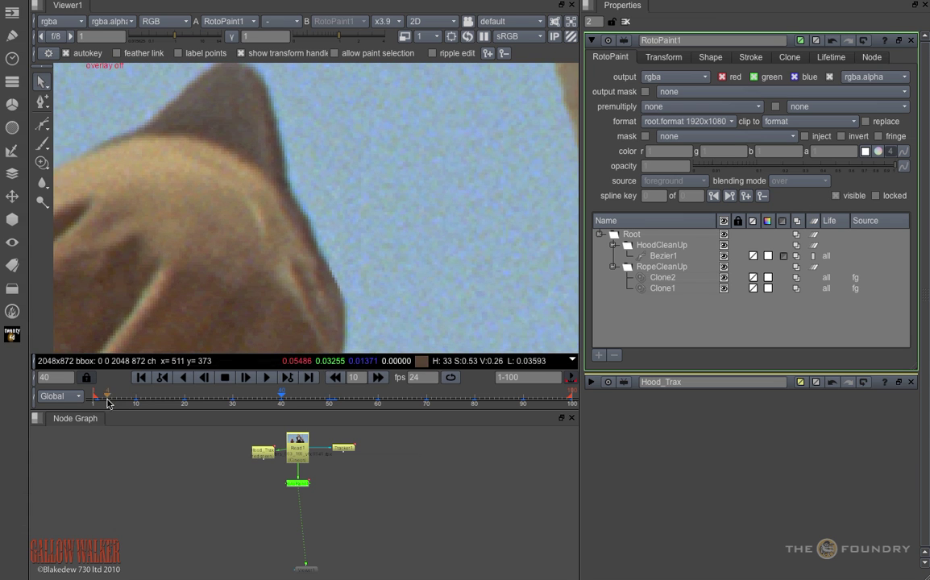
pyautogui.moveTo(108, 402)
pyautogui.mouseDown()
pyautogui.moveTo(135, 400)
pyautogui.moveTo(108, 402)
pyautogui.mouseUp()
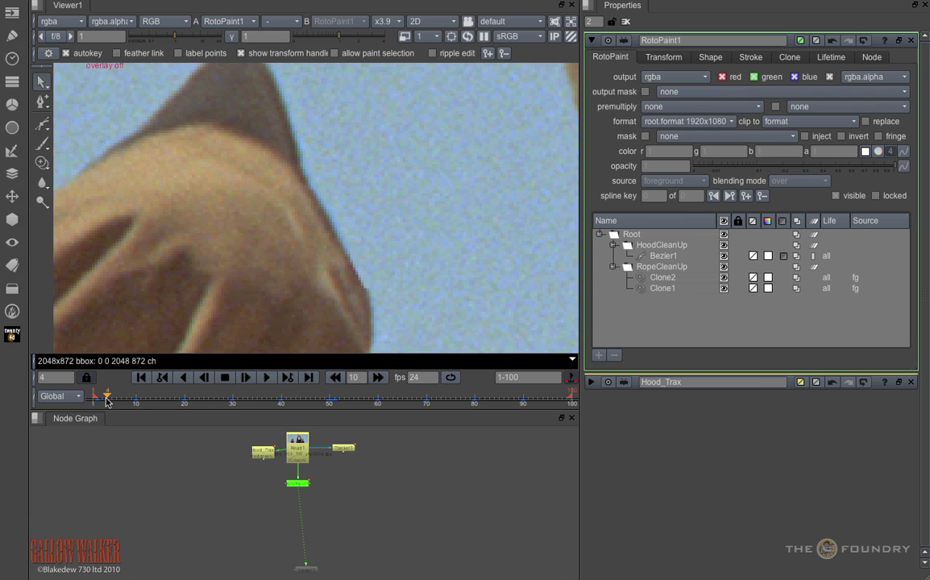
pyautogui.press('Left')
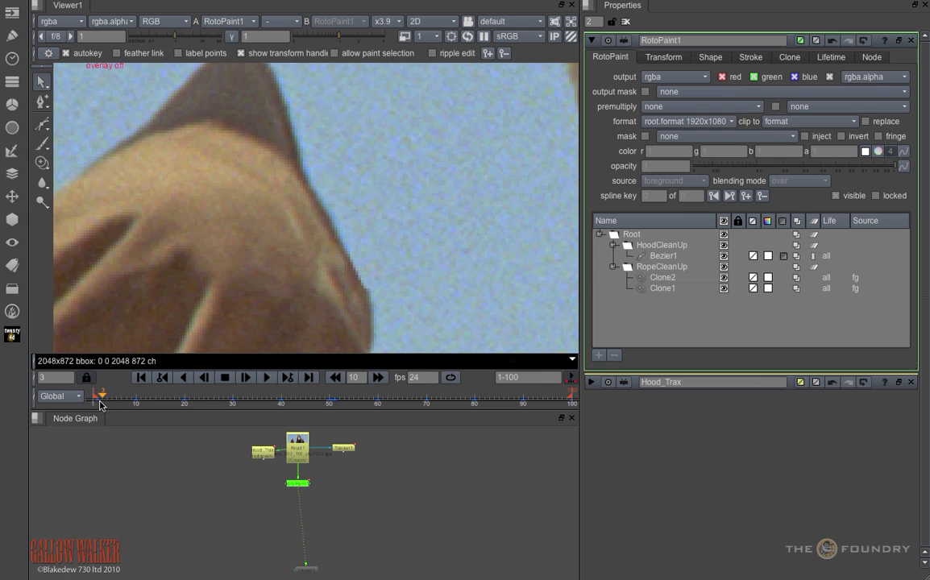
# Step: Set the Bezier shape's feather to 4 and its feather falloff to 4.7
pyautogui.click(674, 255)
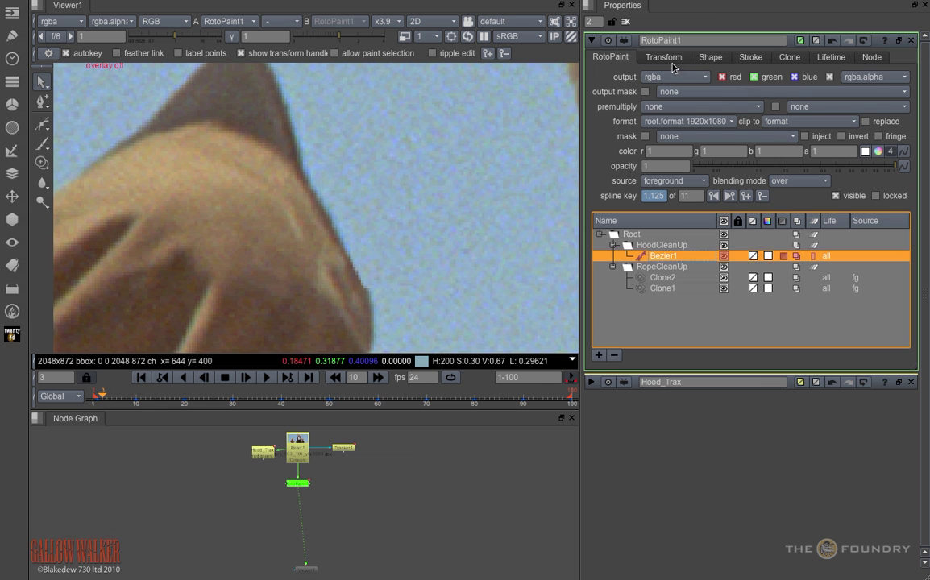
pyautogui.click(711, 58)
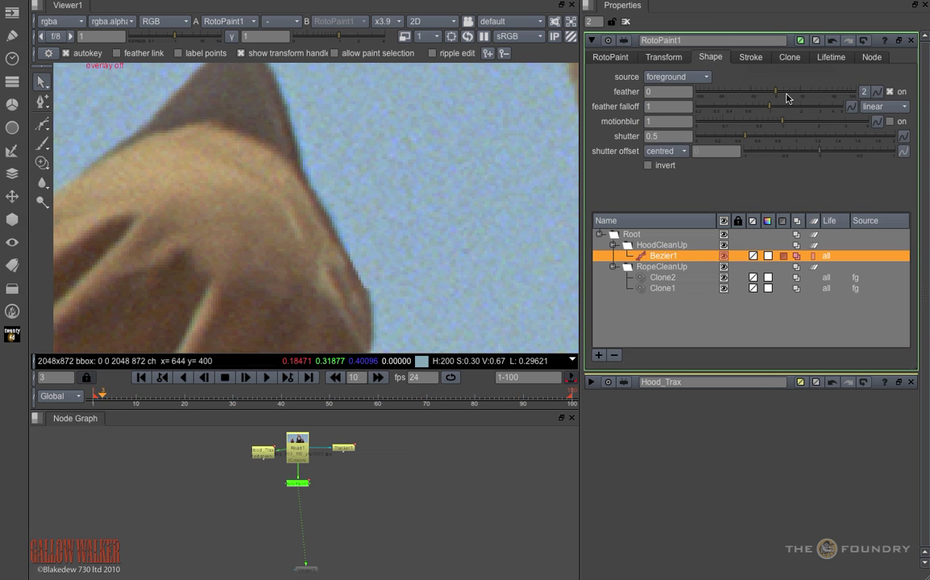
pyautogui.moveTo(775, 93); pyautogui.dragTo(825, 117)
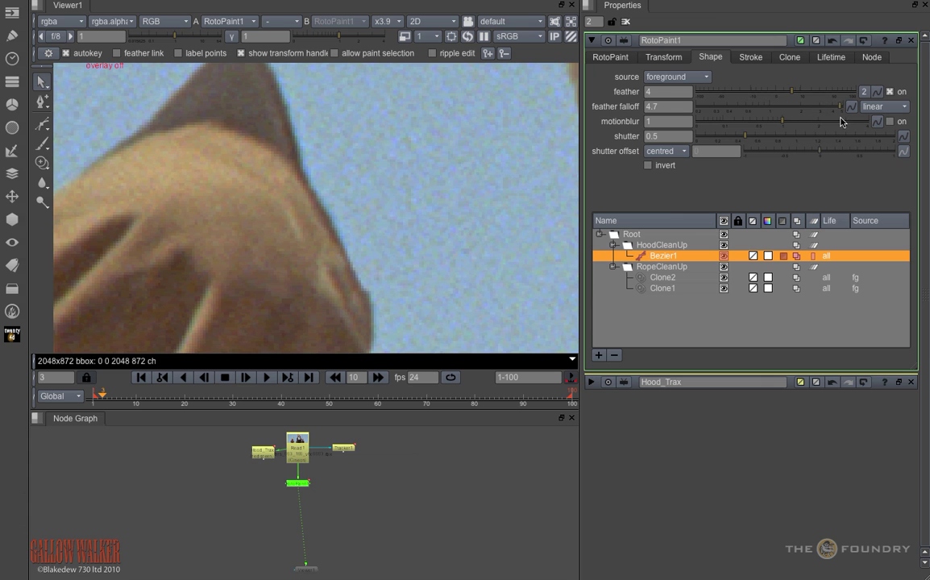
# Step: At frame 2, enable ripple edit for all keyframes and nudge the Bezier shape's points along the hood's edge
pyautogui.moveTo(231, 403); pyautogui.dragTo(95, 400)
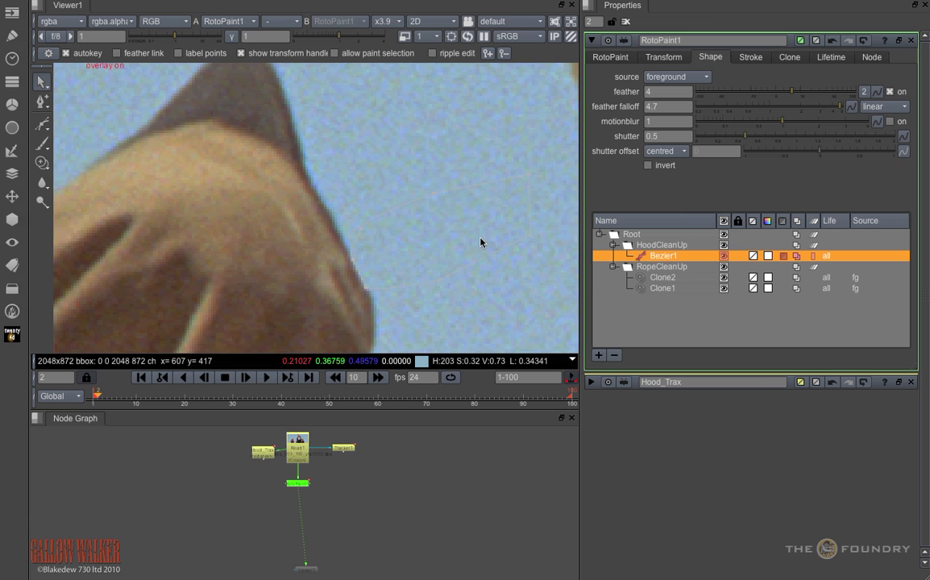
pyautogui.scroll(2, 391, 269)
pyautogui.scroll(3, 391, 268)
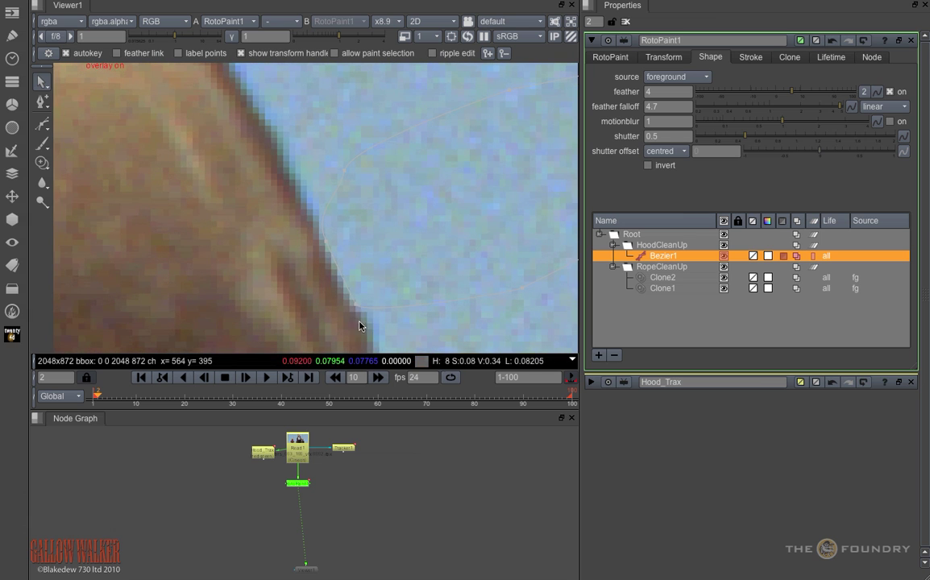
pyautogui.click(433, 54)
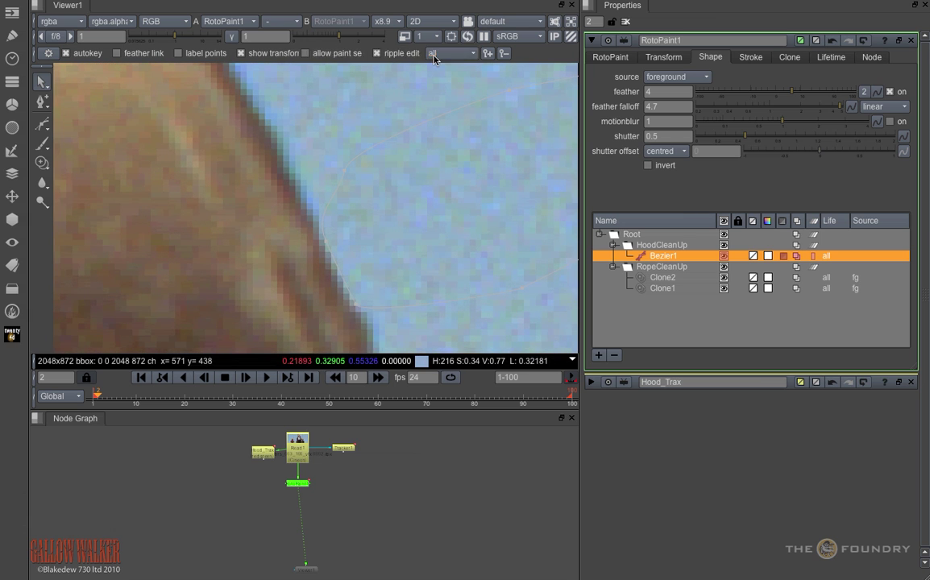
pyautogui.click(340, 272)
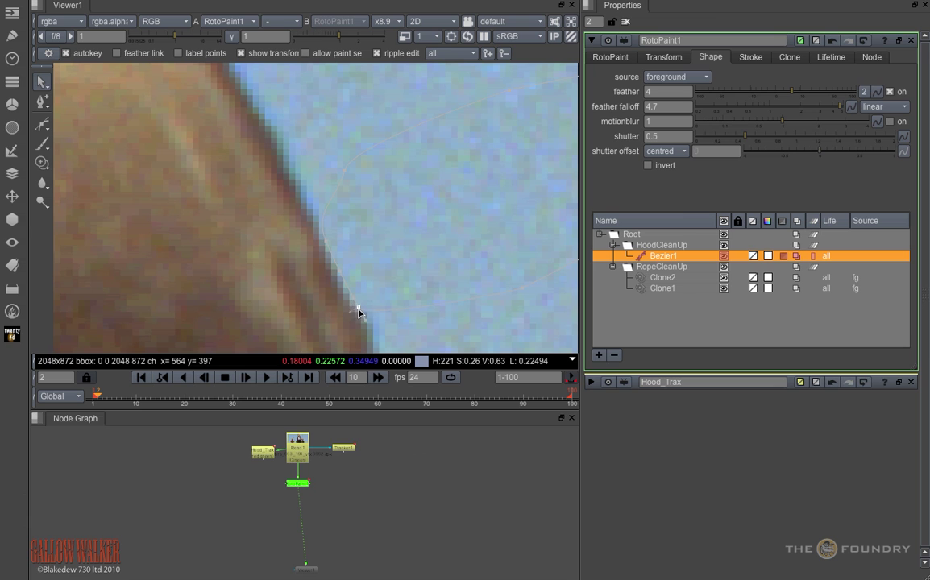
pyautogui.moveTo(366, 312); pyautogui.dragTo(374, 307)
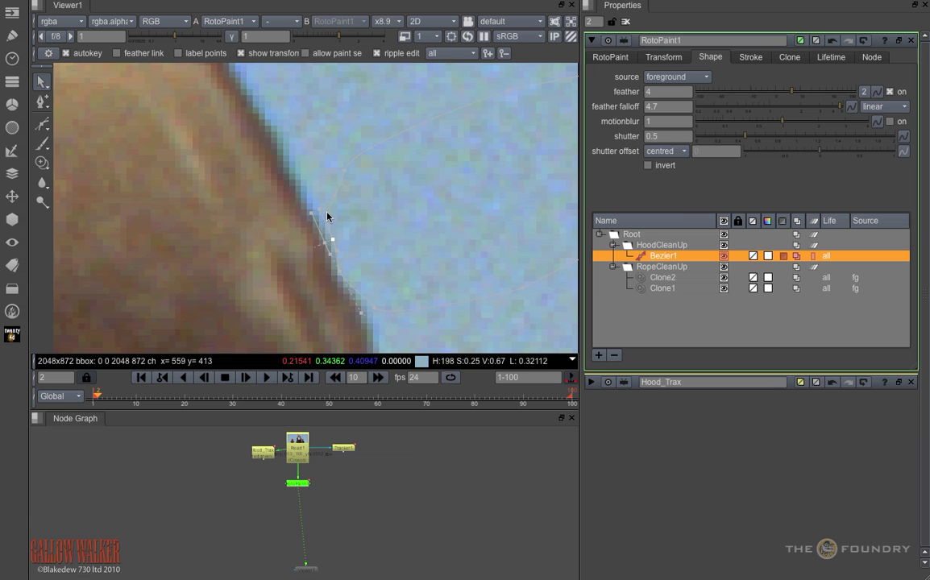
pyautogui.moveTo(326, 244); pyautogui.dragTo(322, 239)
# Step: Deselect the shape, hide the viewer overlay and examine the hood cleanup across the timeline, including frames 34 and 67
pyautogui.moveTo(103, 399); pyautogui.dragTo(218, 409)
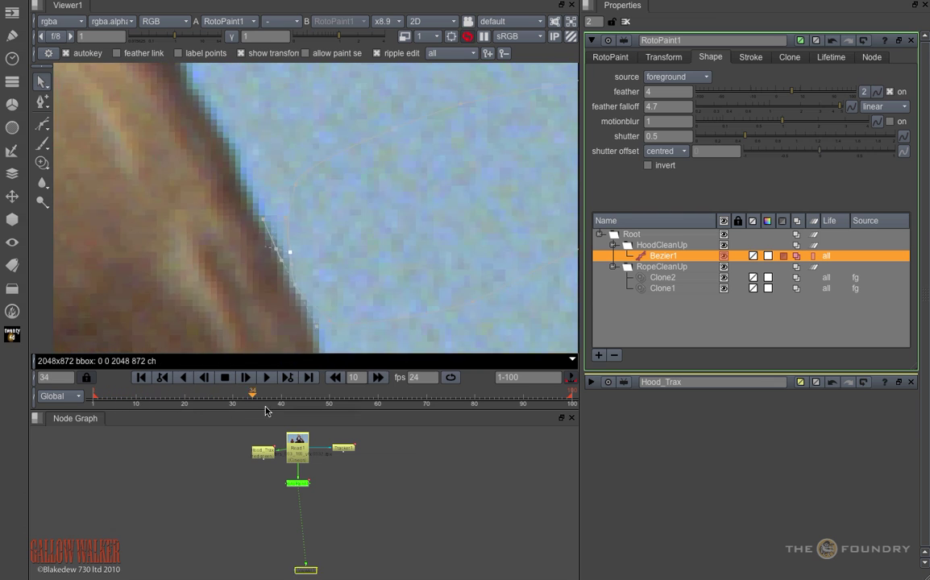
pyautogui.moveTo(266, 408); pyautogui.dragTo(412, 428)
pyautogui.click(437, 321)
pyautogui.press('f')
pyautogui.press('q')
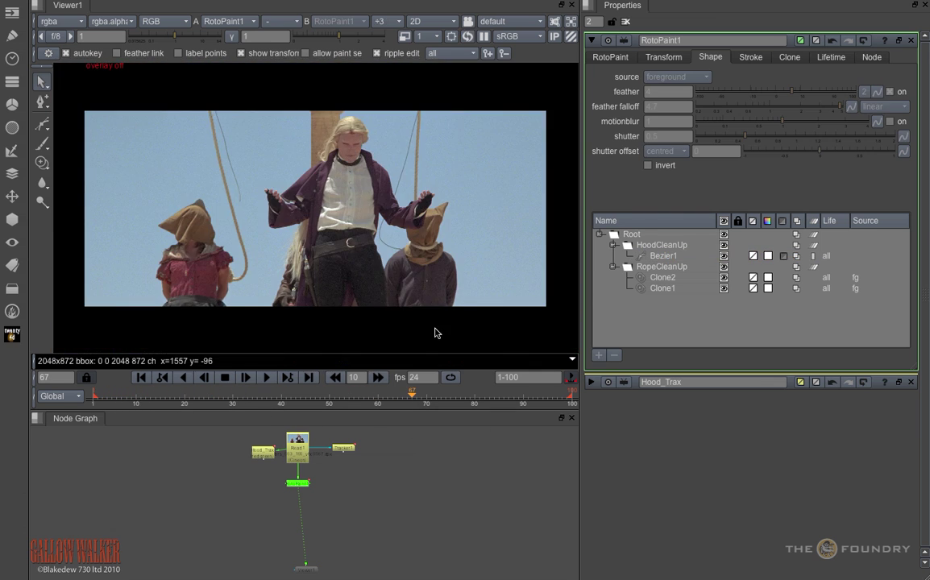
pyautogui.scroll(4, 242, 190)
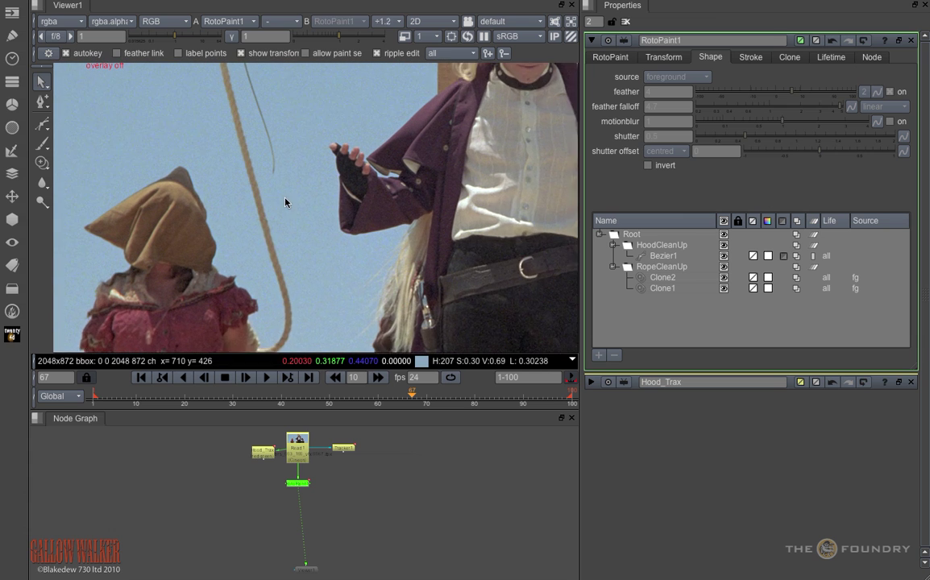
pyautogui.scroll(1, 285, 202)
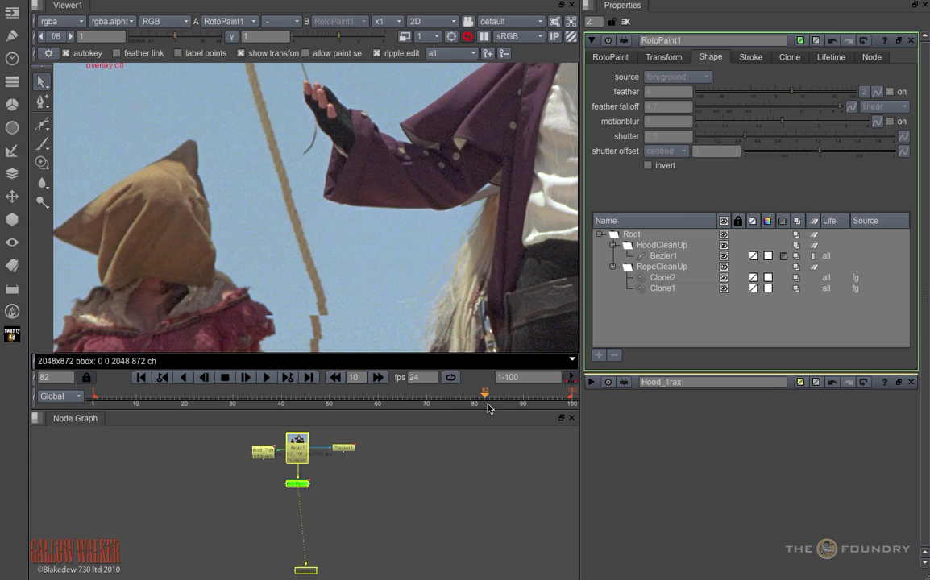